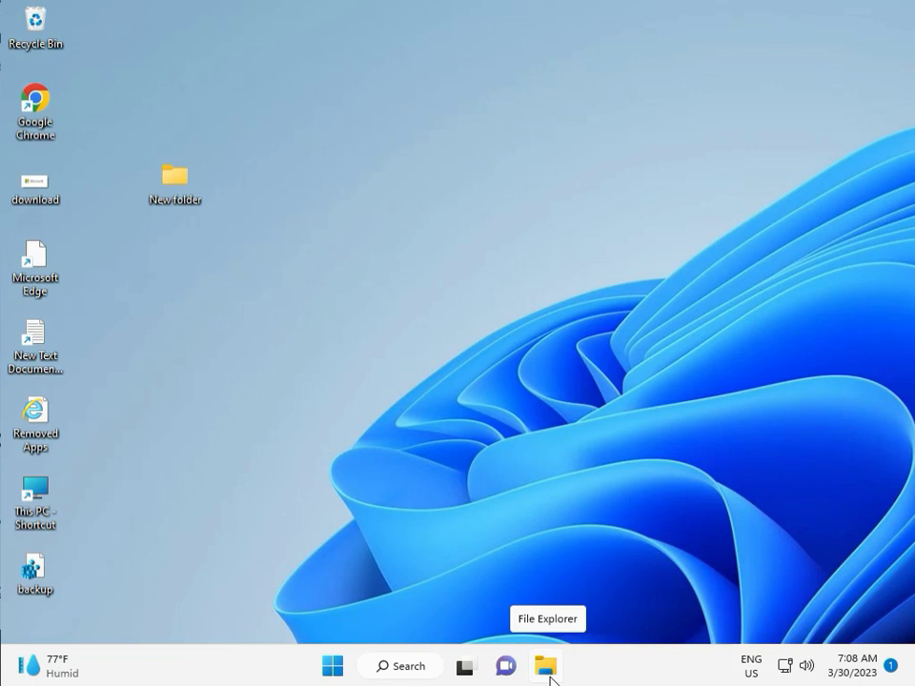
Open the list of other troubleshooters in the Windows system settings
click(330, 664)
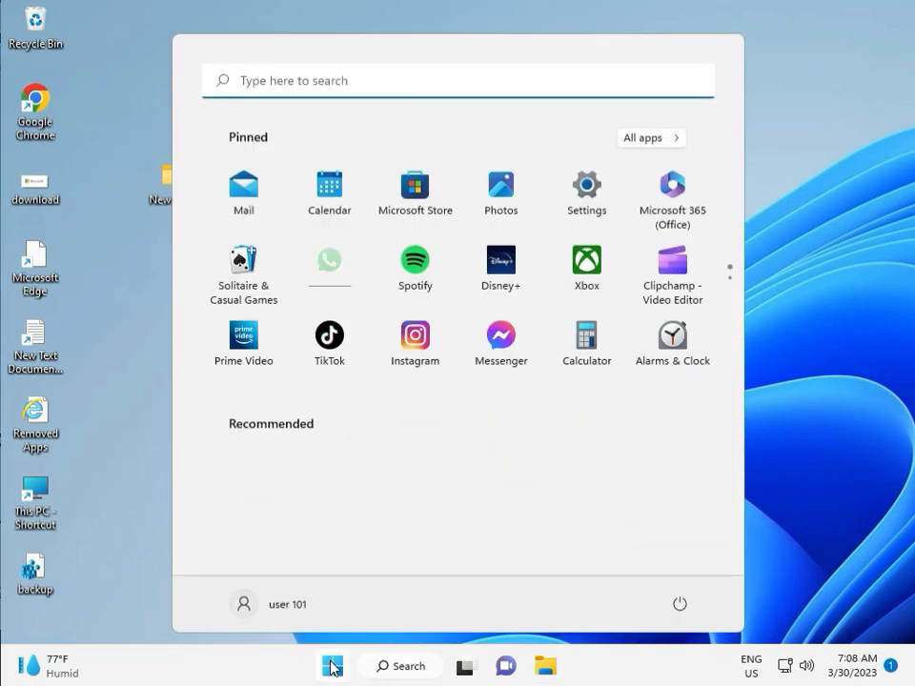
click(587, 187)
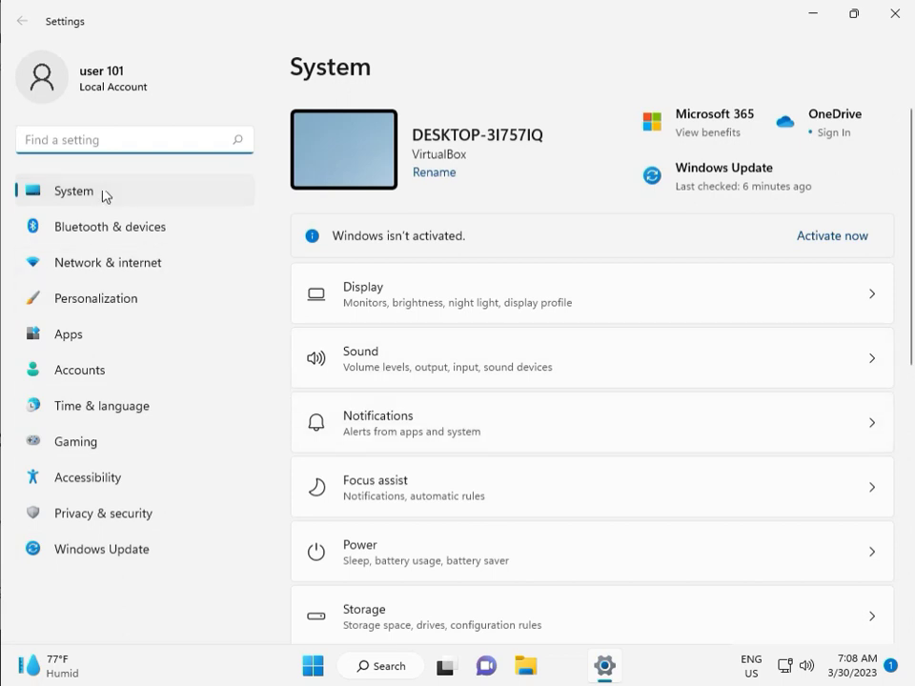
scroll(456, 484, down, 3)
scroll(457, 500, down, 1)
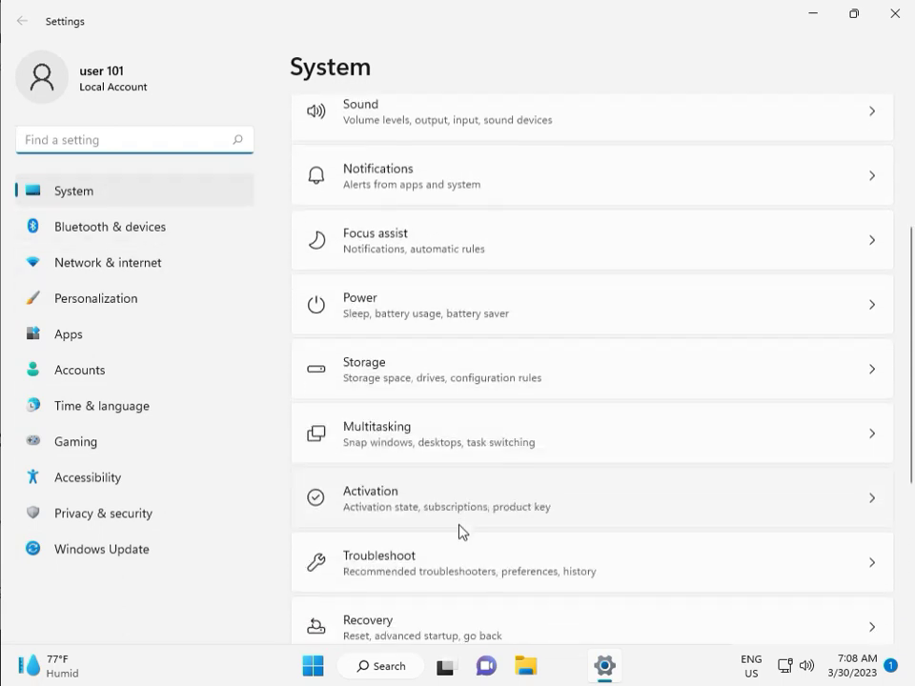
click(468, 570)
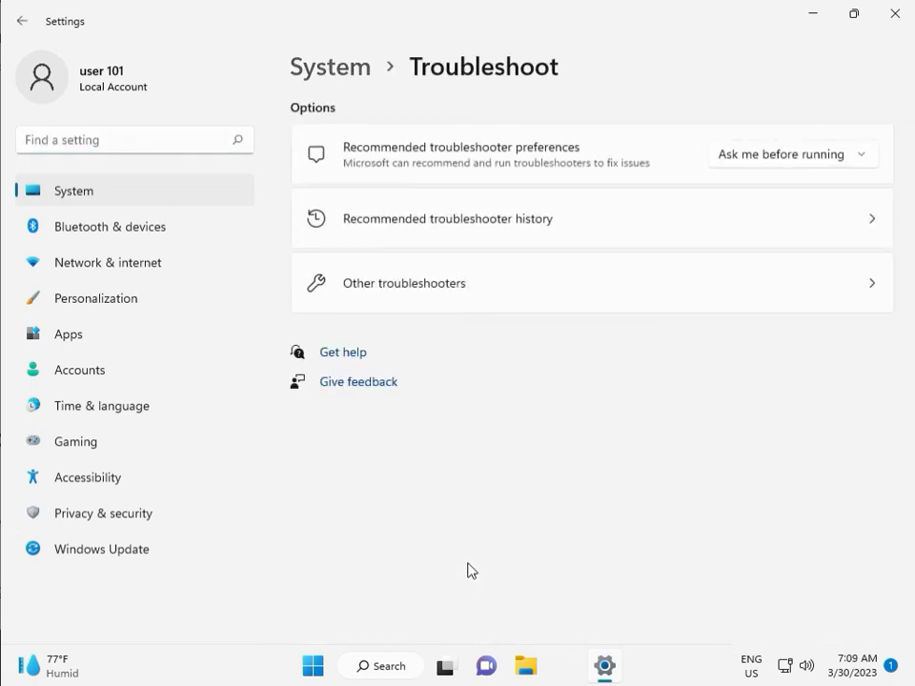
click(396, 291)
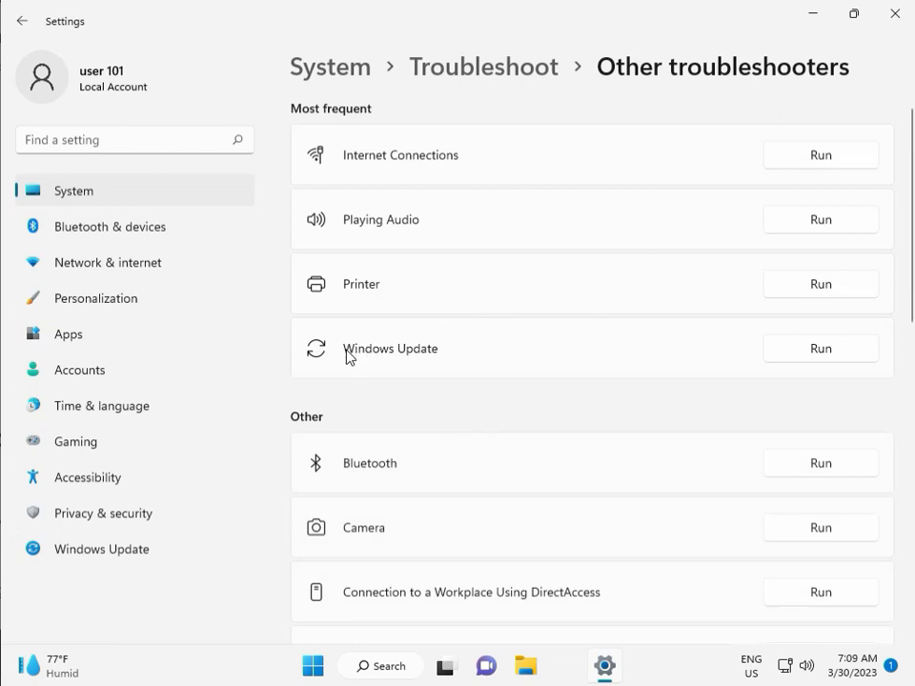
Run the Windows Update troubleshooter, then close its report and the Settings window
click(817, 350)
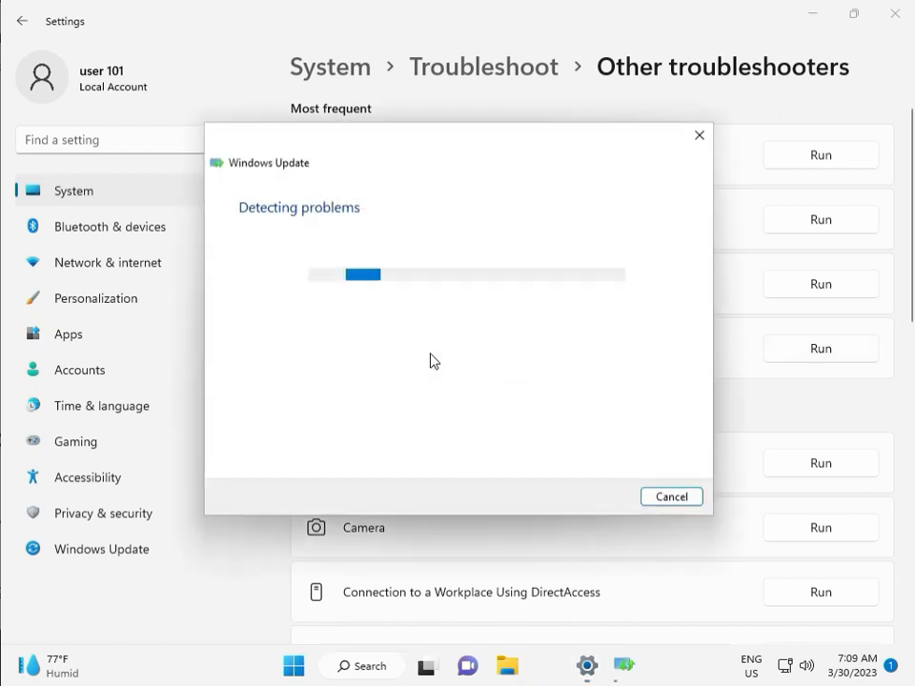
drag(430, 147, 308, 107)
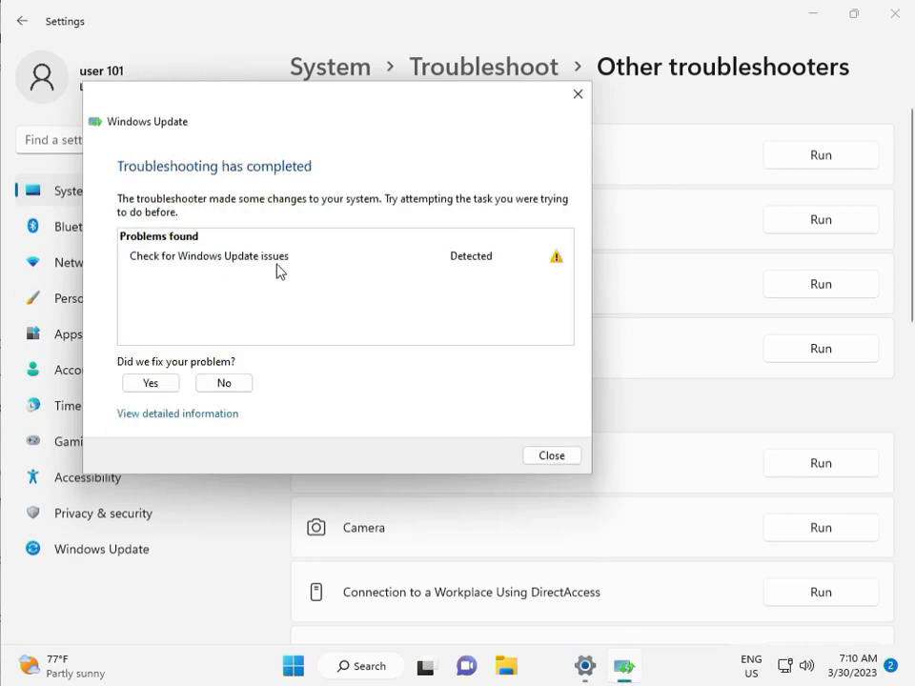
click(551, 456)
click(904, 28)
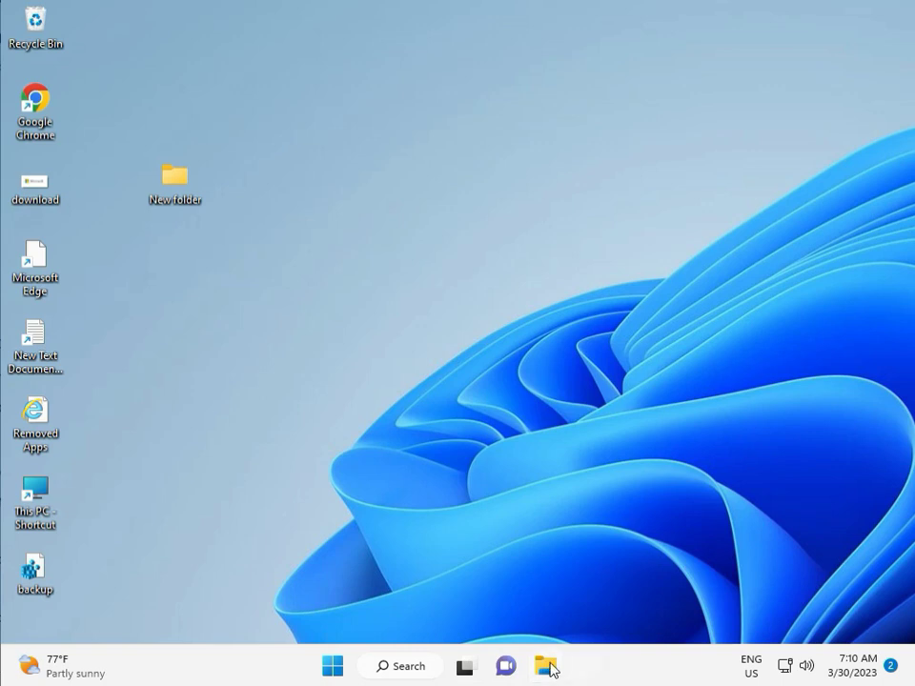
Browse in File Explorer to the SoftwareDistribution folder inside the Windows folder on Local Disk (C:)
click(522, 649)
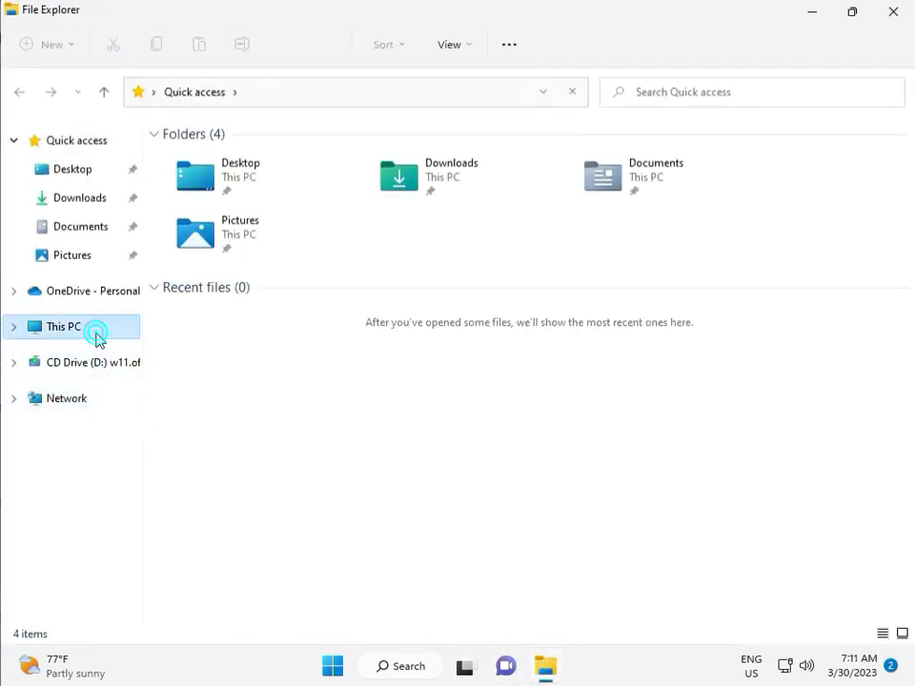
click(96, 338)
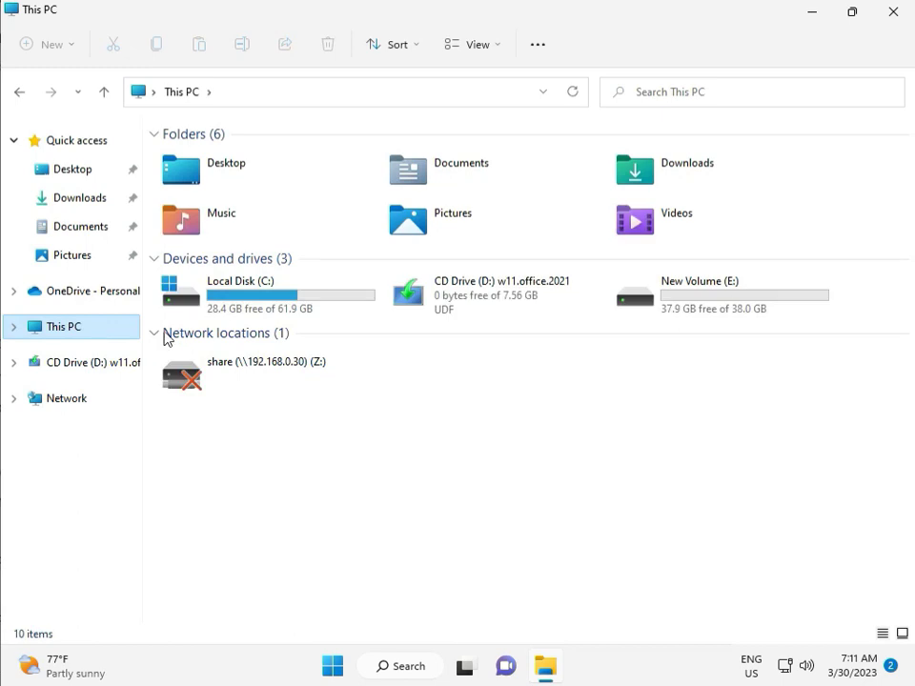
double_click(288, 299)
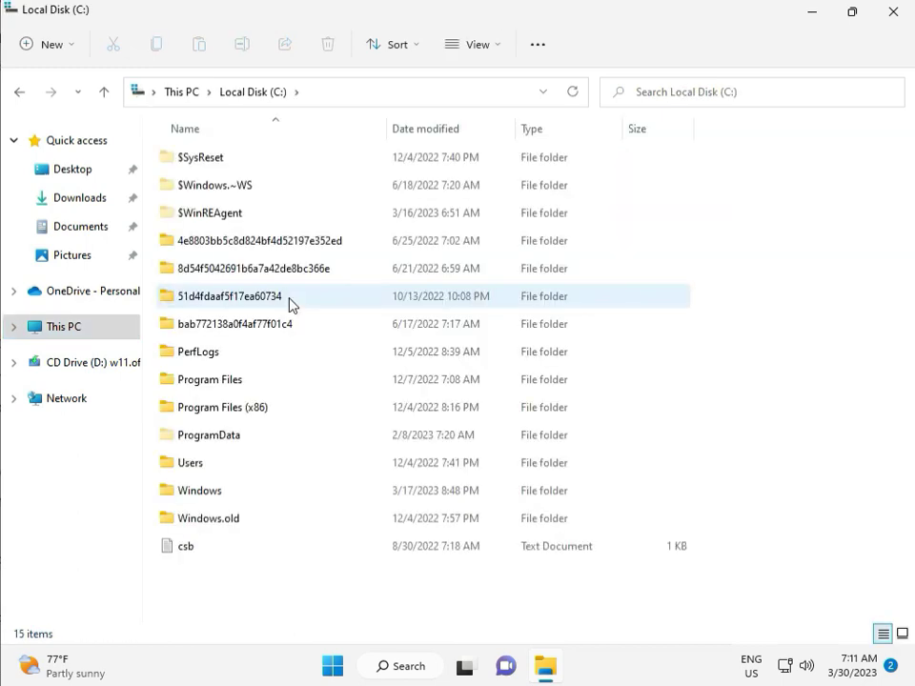
click(236, 491)
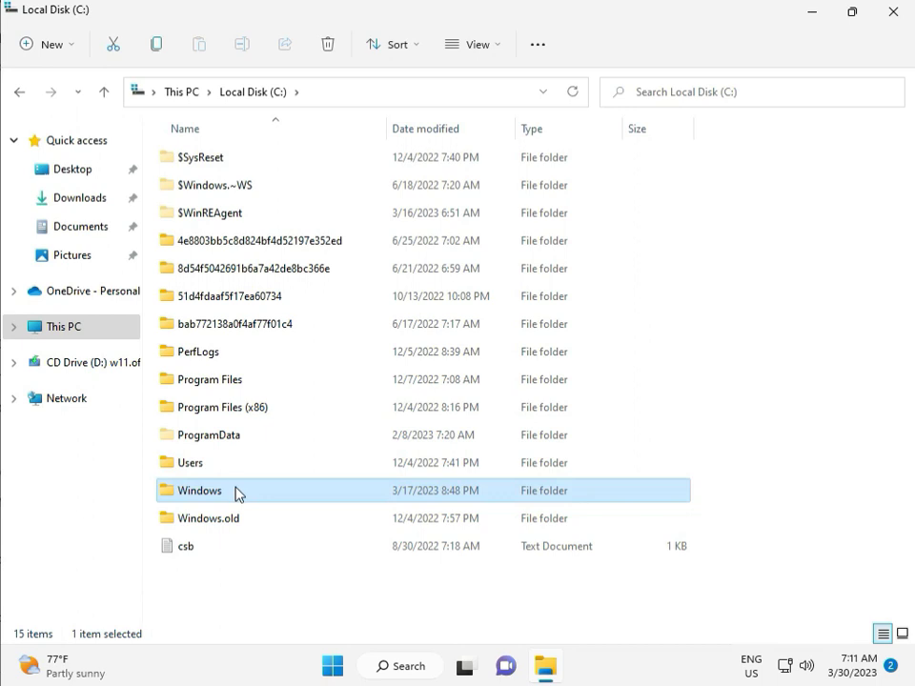
double_click(236, 490)
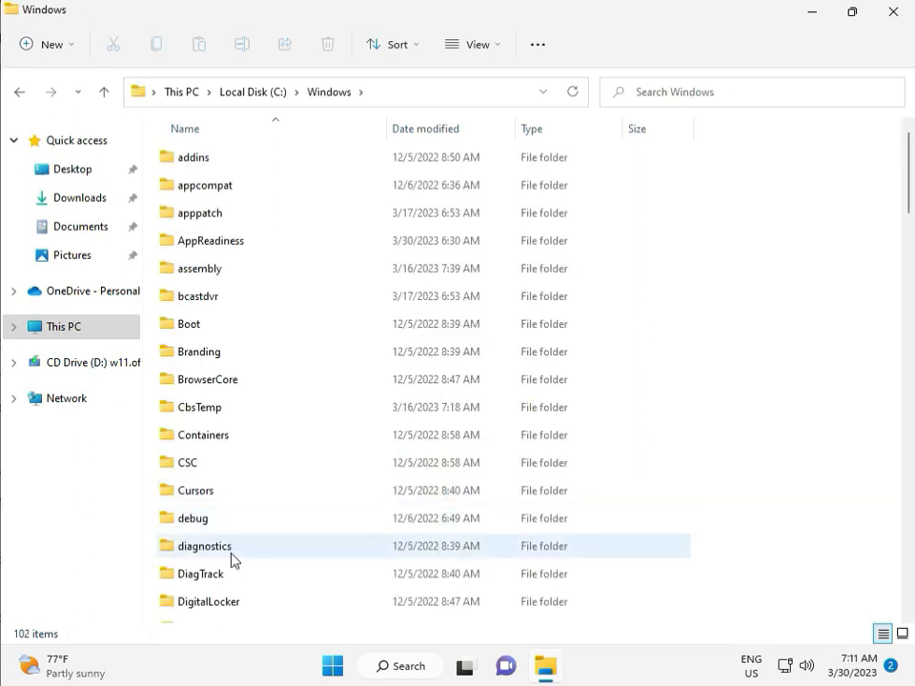
scroll(333, 541, down, 8)
scroll(332, 544, down, 3)
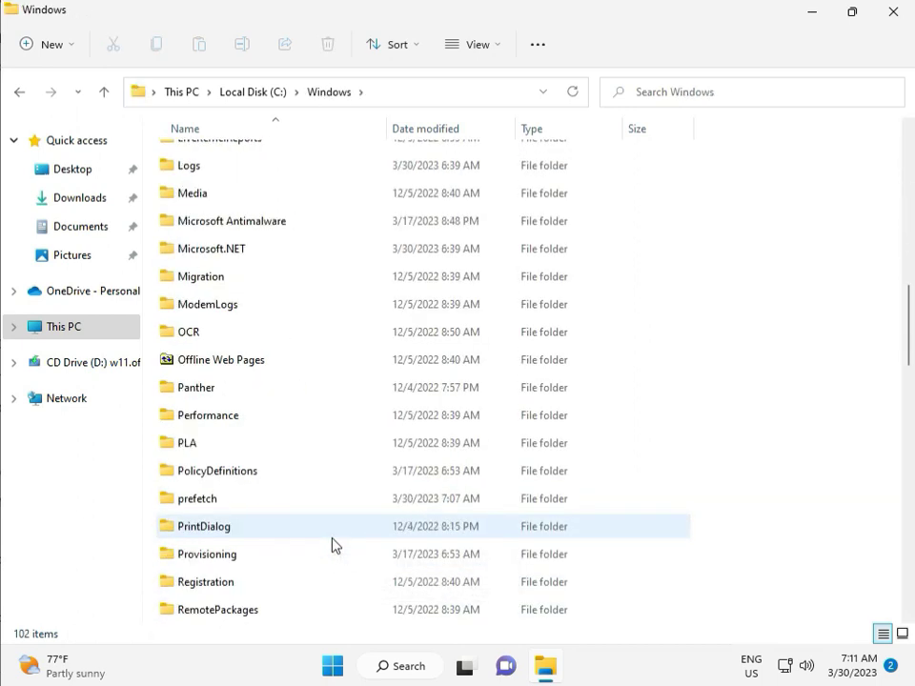
scroll(332, 545, down, 4)
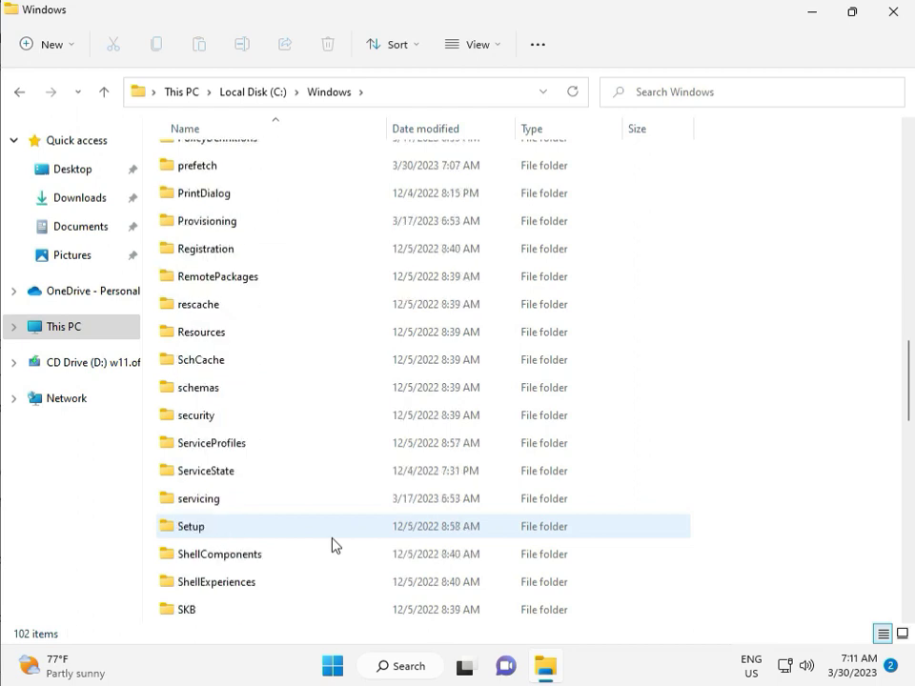
scroll(328, 541, down, 2)
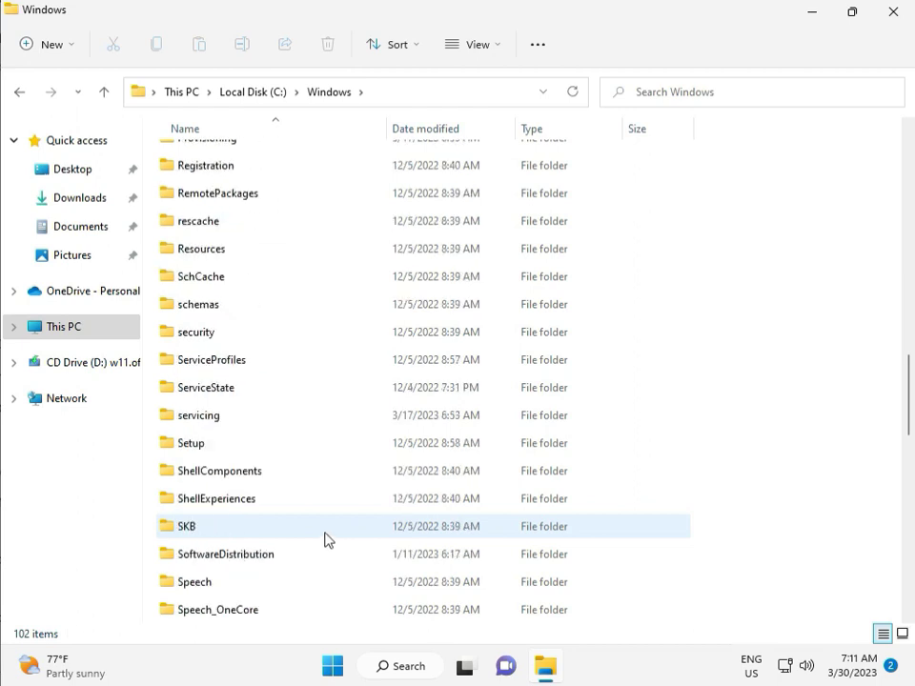
click(246, 474)
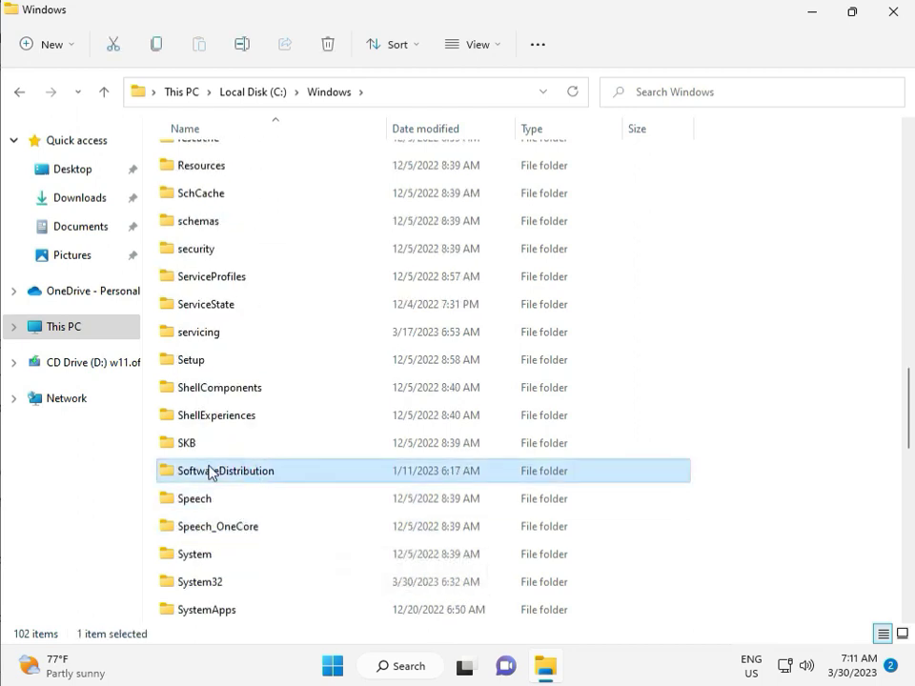
double_click(237, 473)
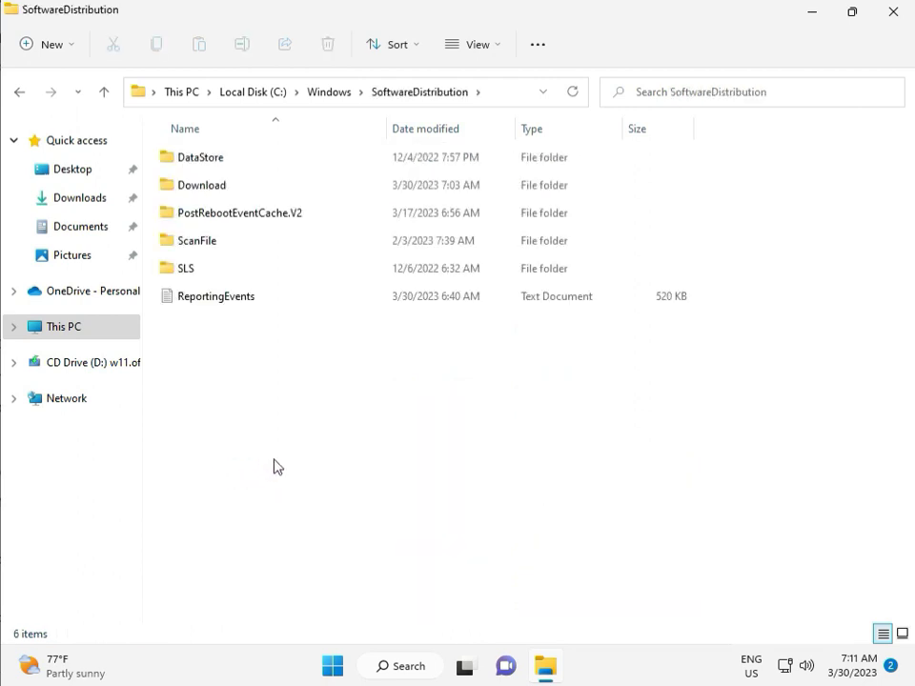
Delete everything inside SoftwareDistribution's Download folder, granting administrator permission for all items, and close File Explorer
mouse_move(475, 682)
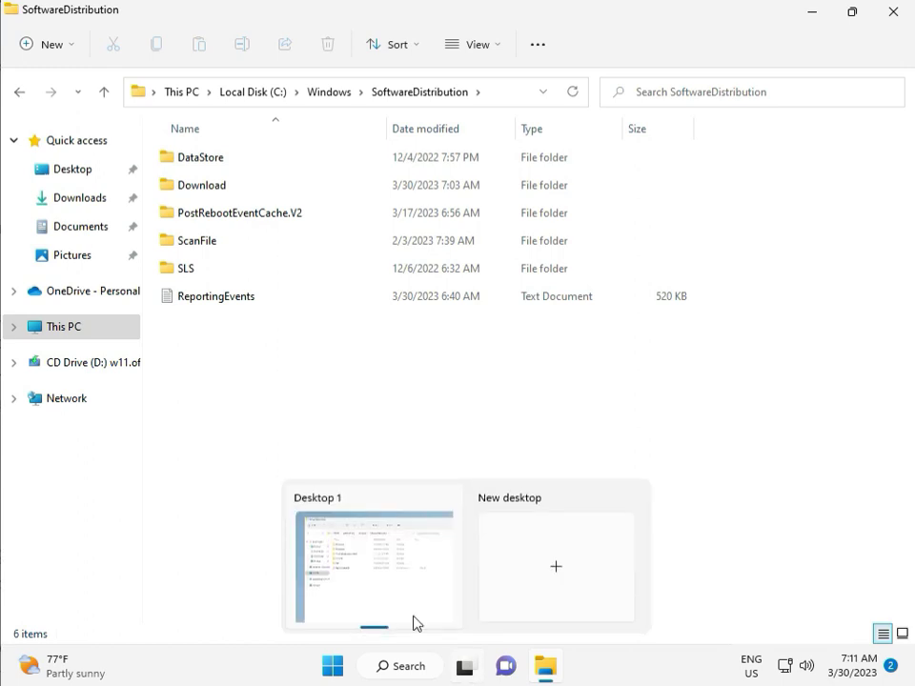
double_click(235, 188)
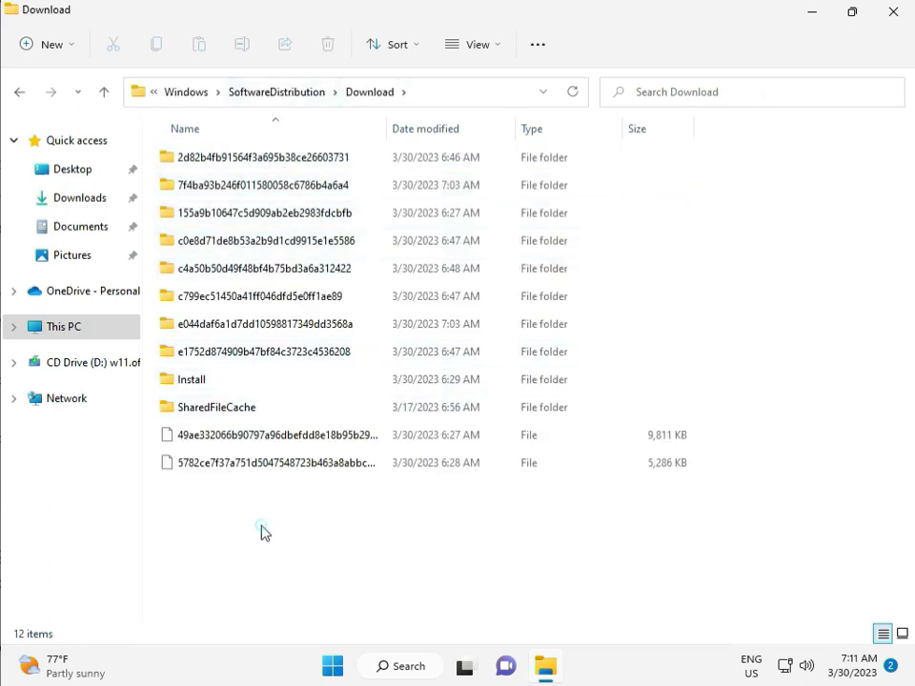
drag(262, 525, 272, 168)
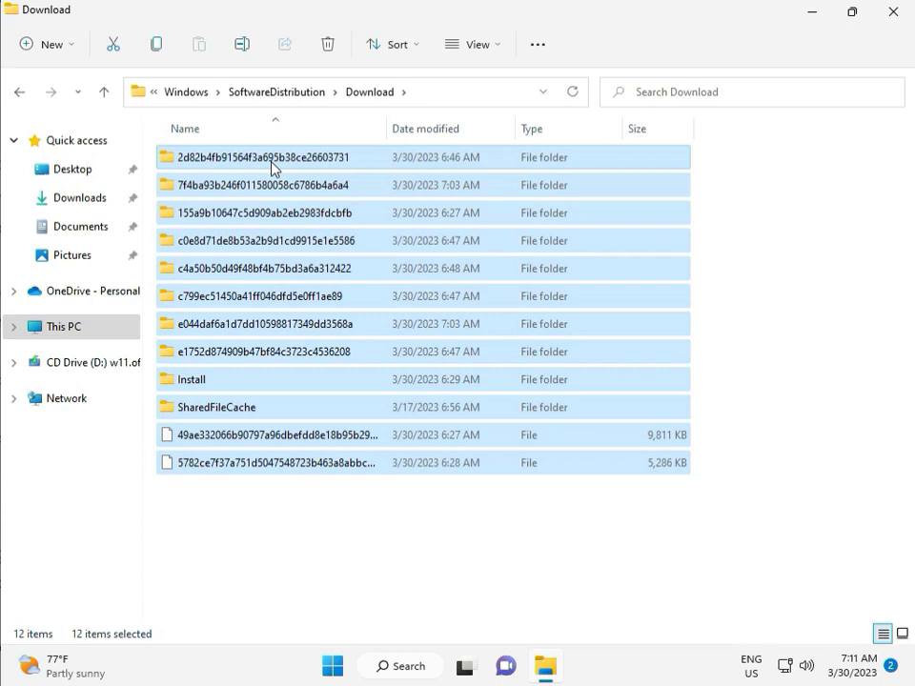
key(Delete)
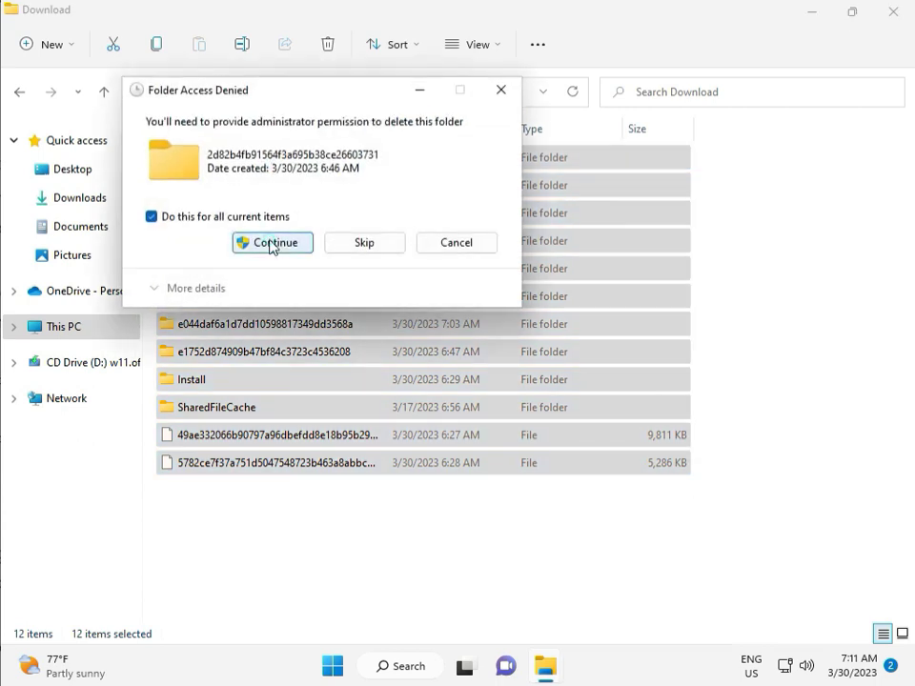
click(272, 244)
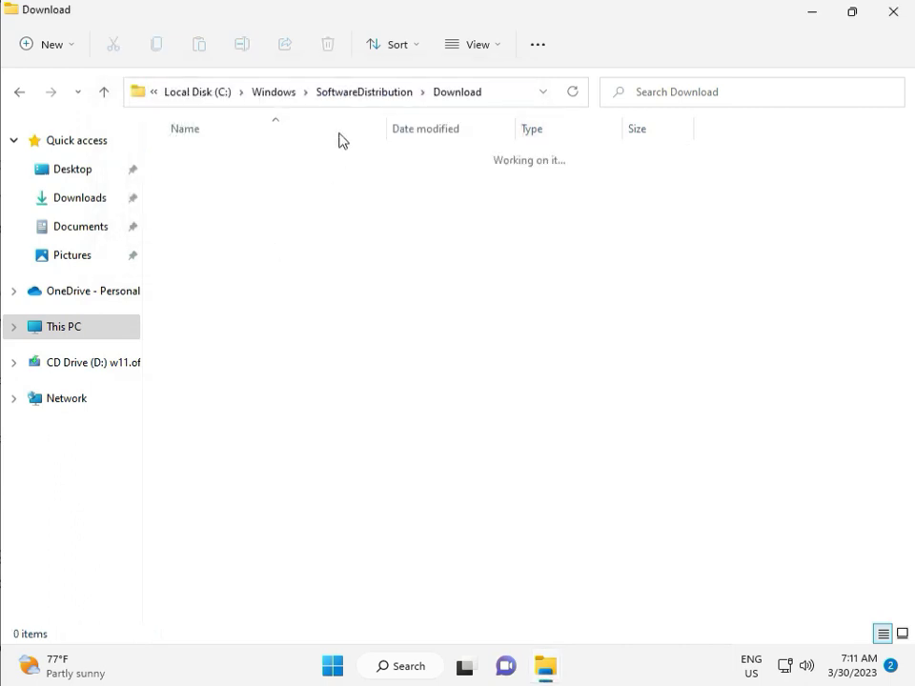
click(363, 92)
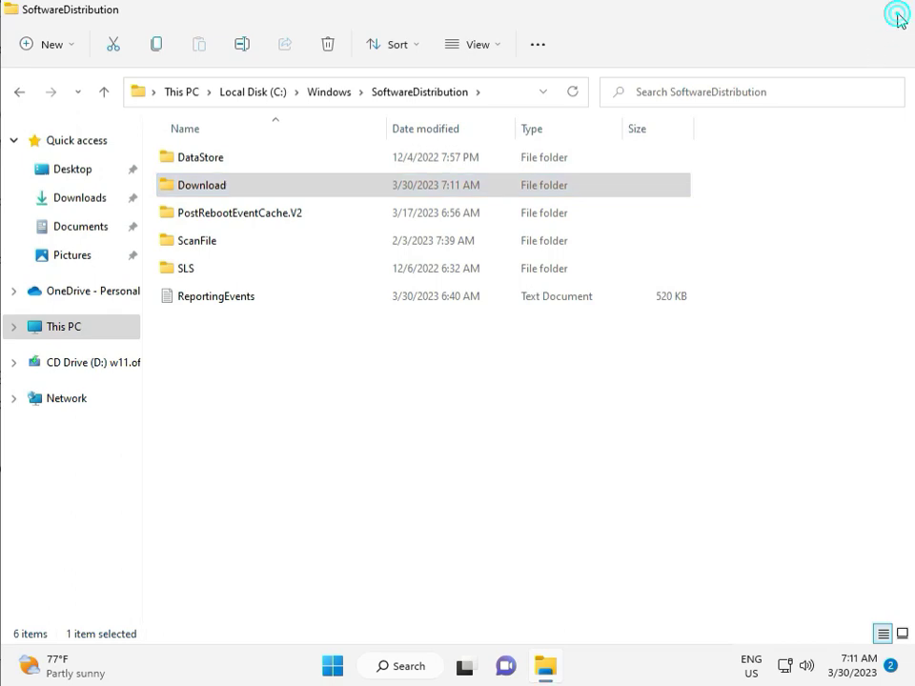
click(892, 13)
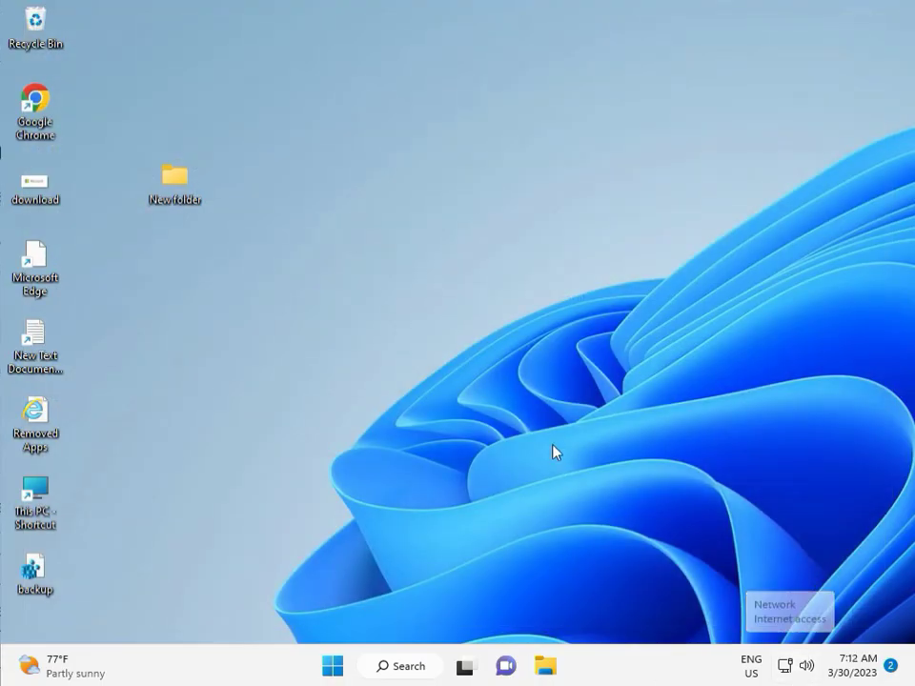
Open the Services console by running services.msc
click(527, 385)
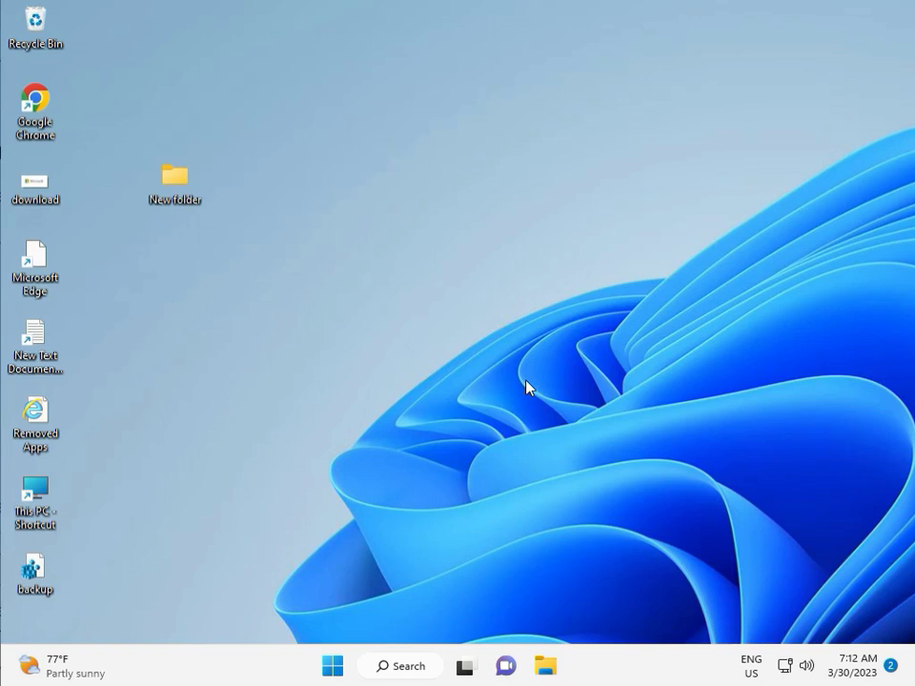
key(super+r)
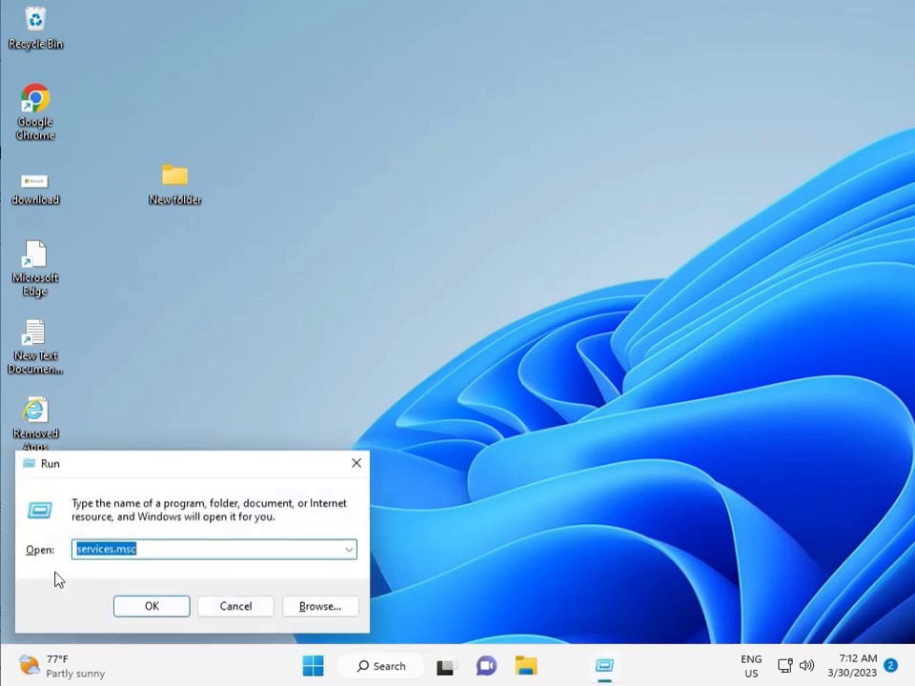
click(150, 606)
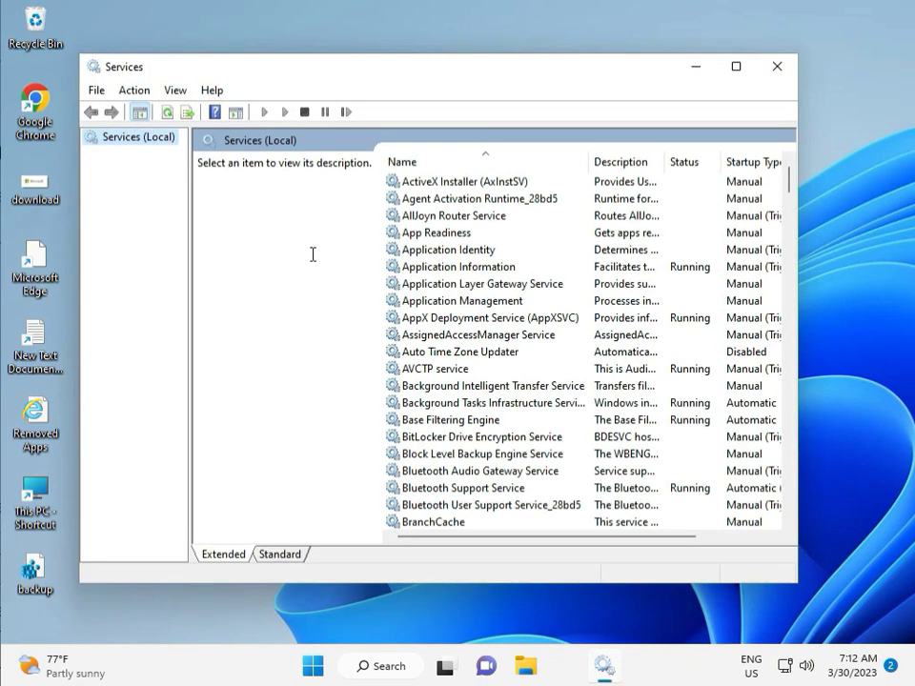
Find the Windows Update service in the service list and restart it
click(506, 284)
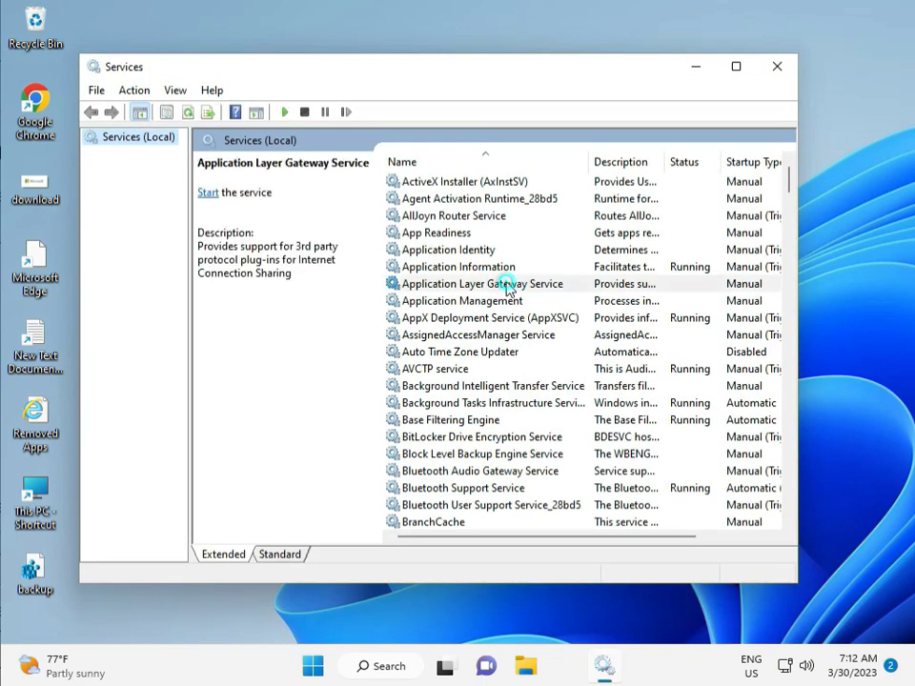
key(w)
scroll(470, 395, down, 3)
scroll(471, 476, down, 7)
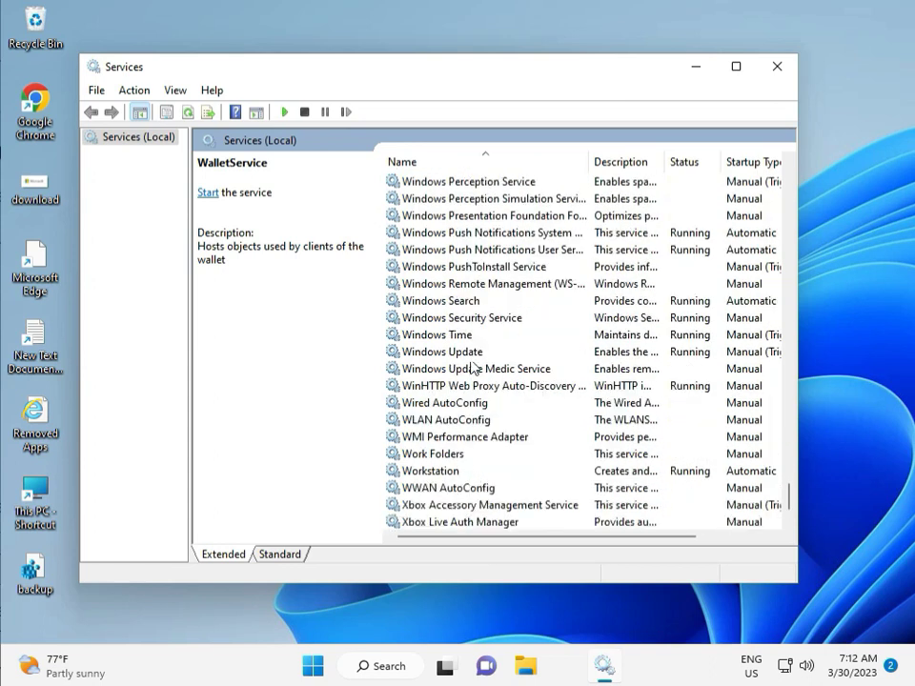
click(473, 352)
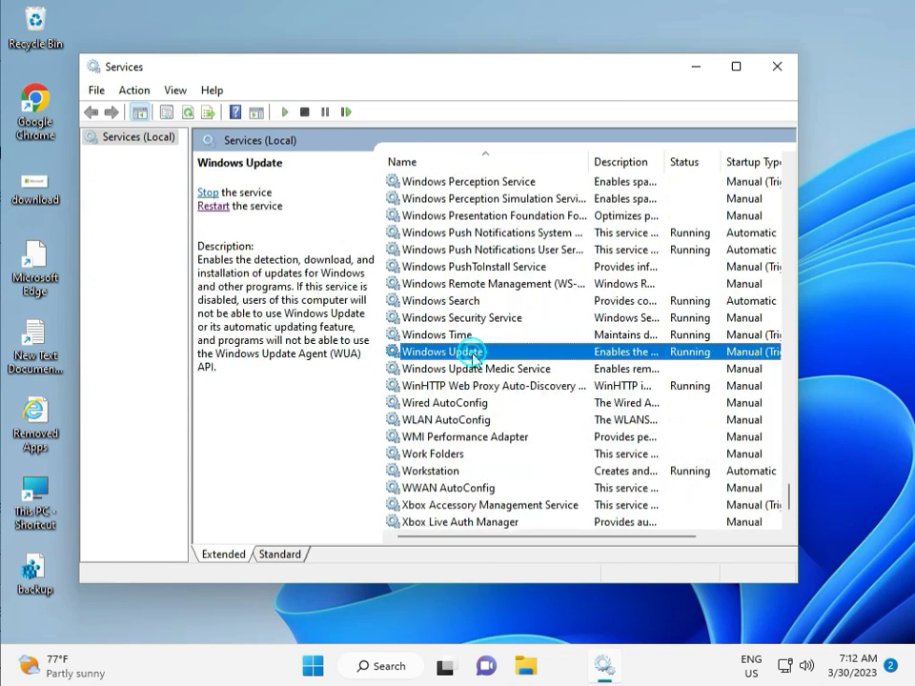
click(207, 193)
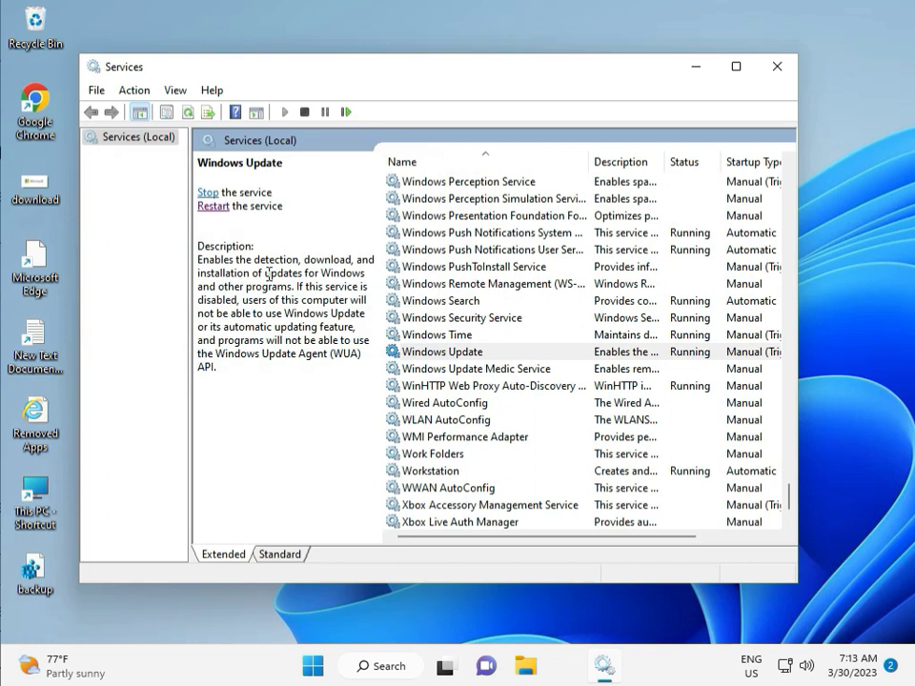
Set the Windows Update service's startup type to Automatic, apply the change and close the Services console
double_click(465, 352)
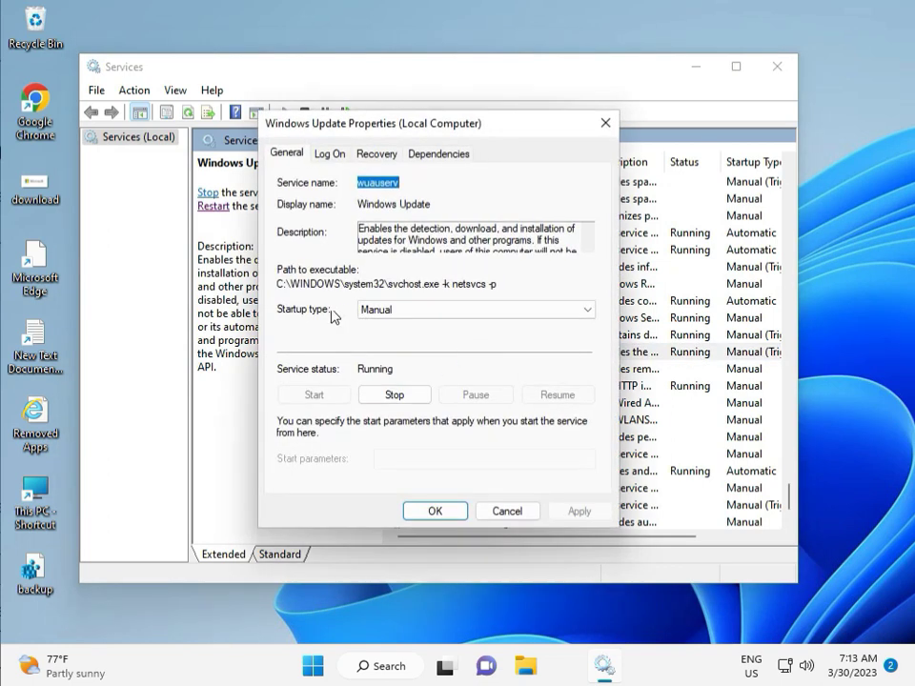
click(386, 311)
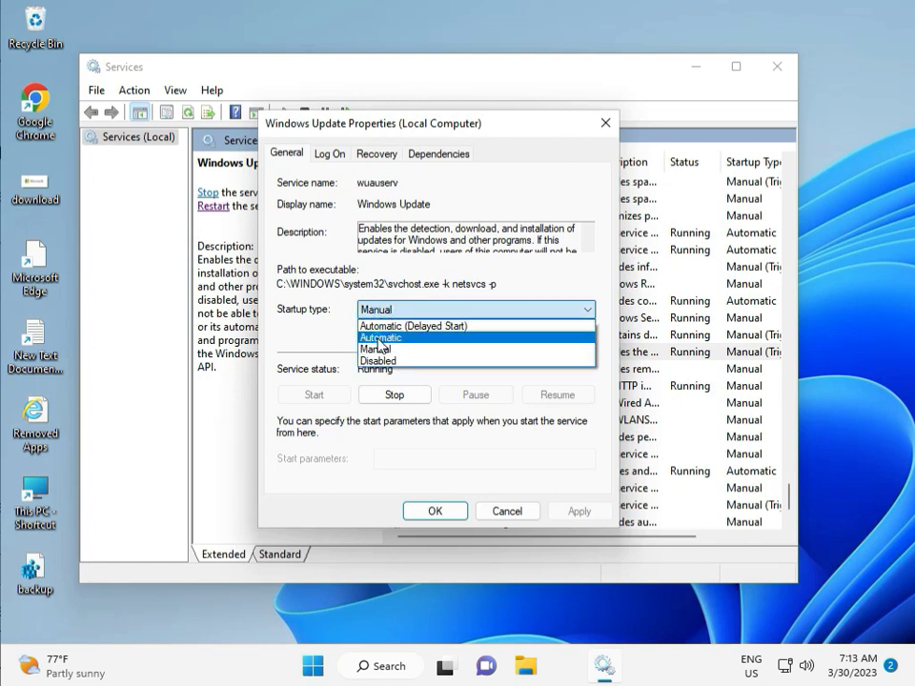
click(379, 339)
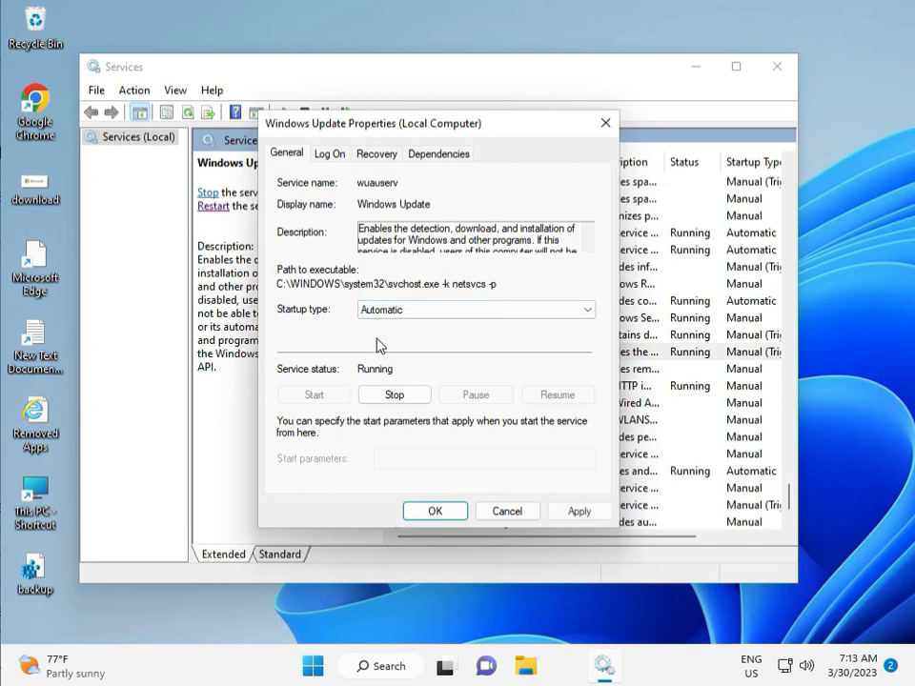
click(579, 512)
click(433, 511)
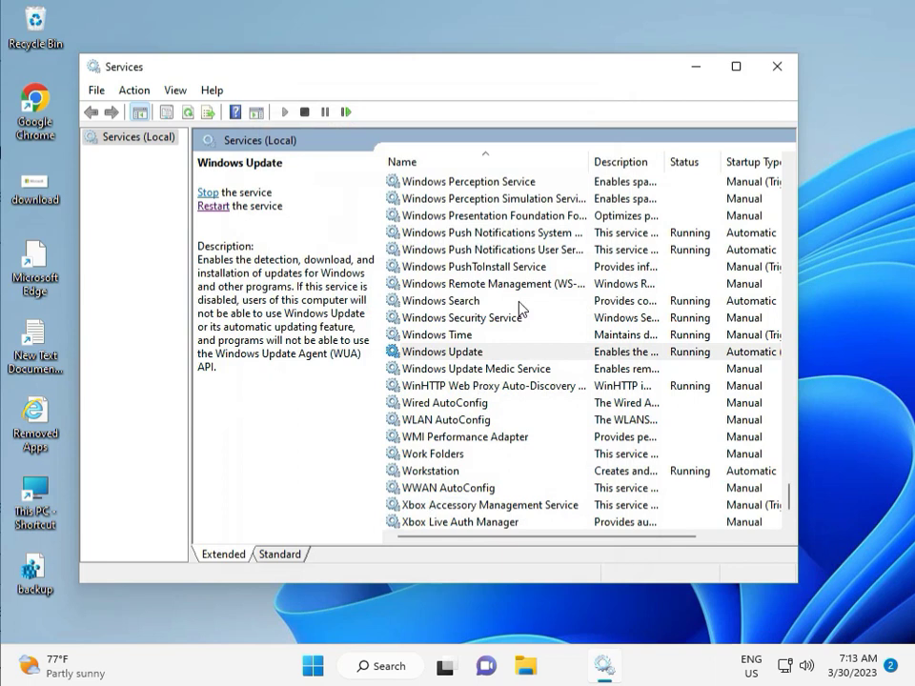
click(777, 67)
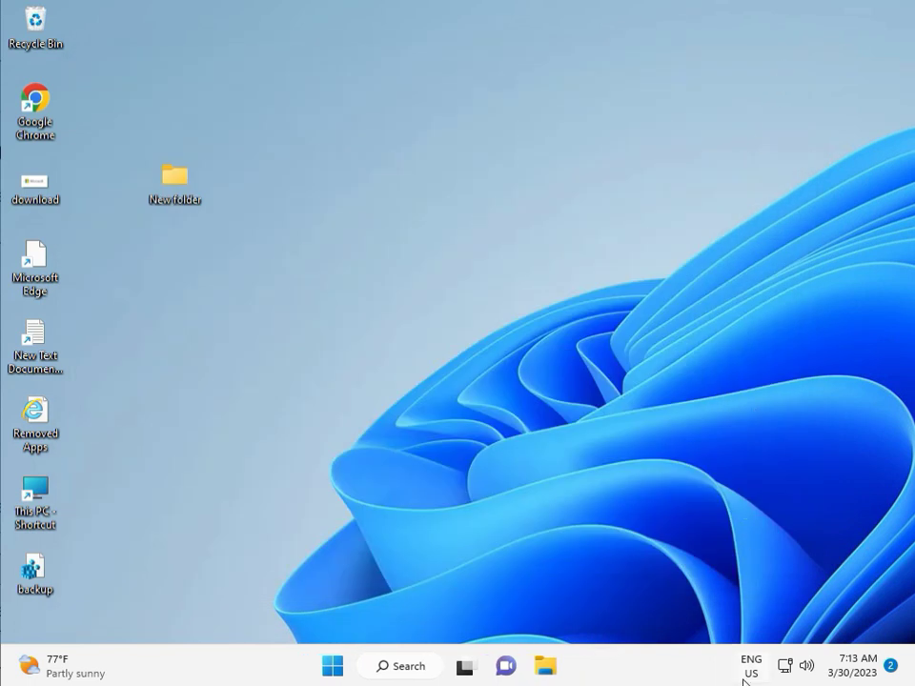
Open Registry Editor through the Run dialog and allow it to make changes to the device
click(511, 481)
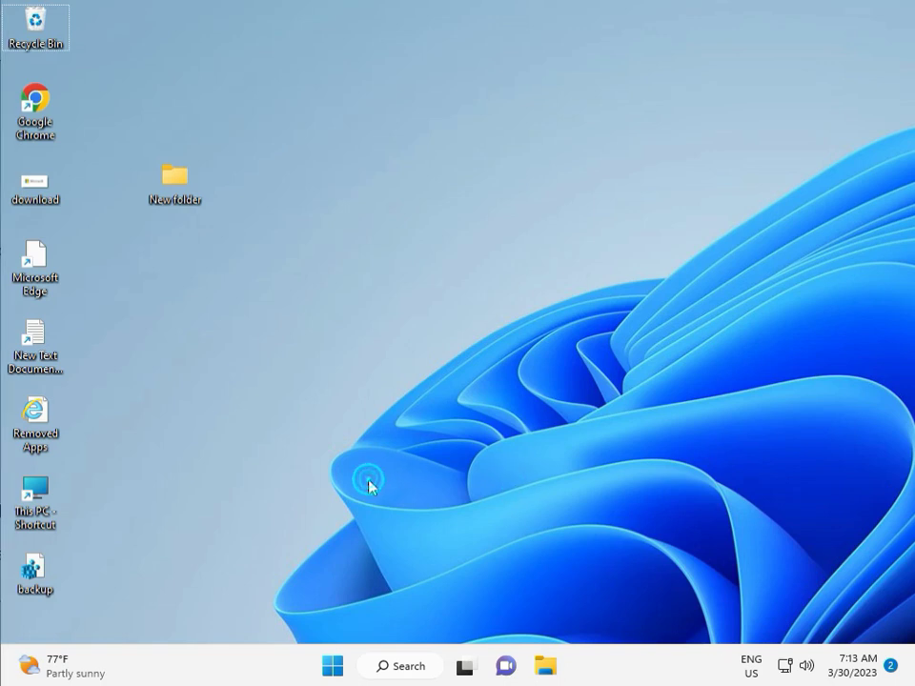
key(super+r)
text(re)
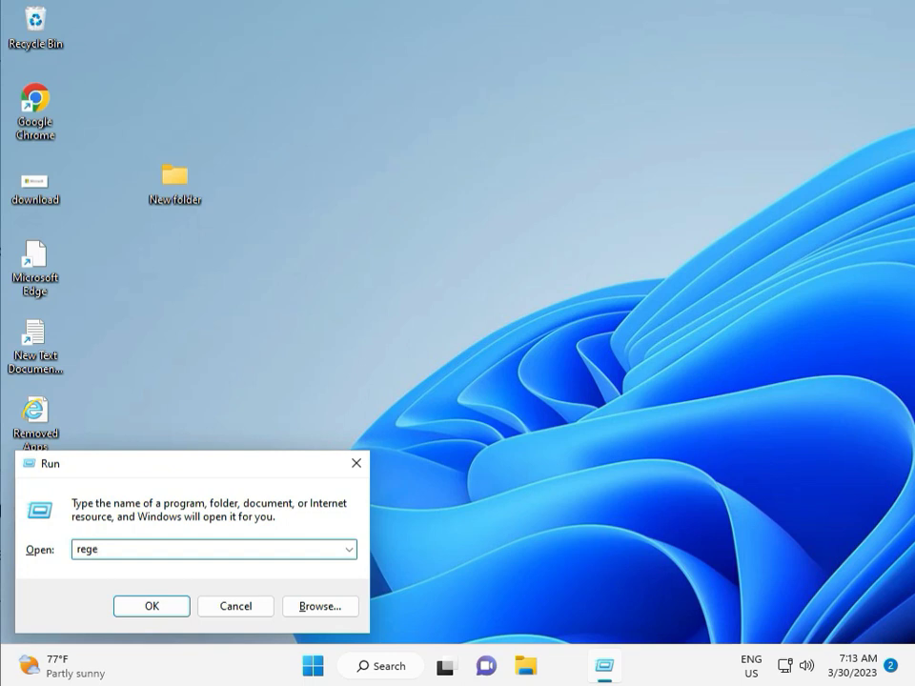
key(Return)
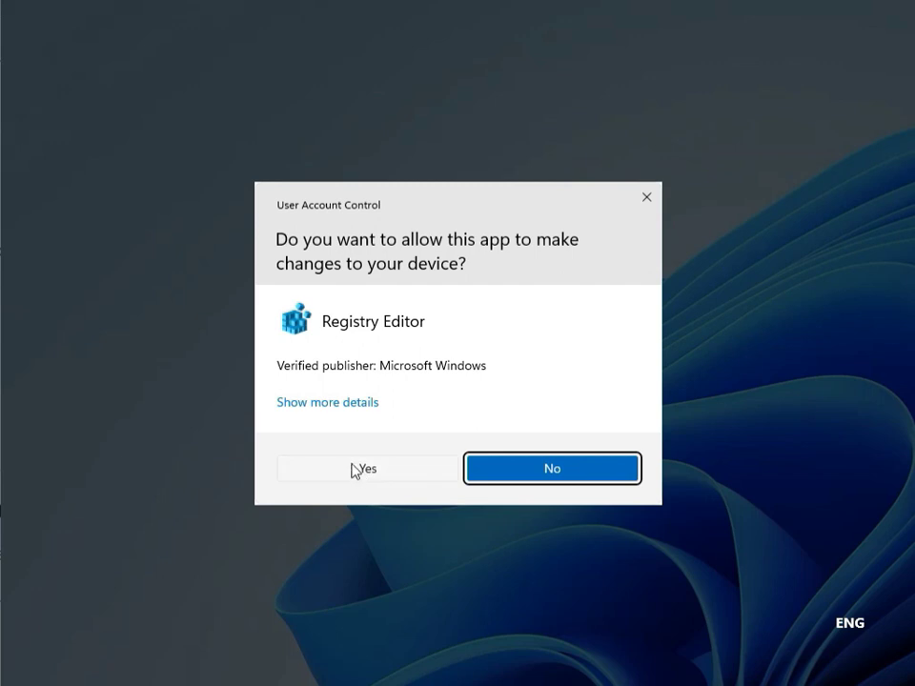
click(356, 469)
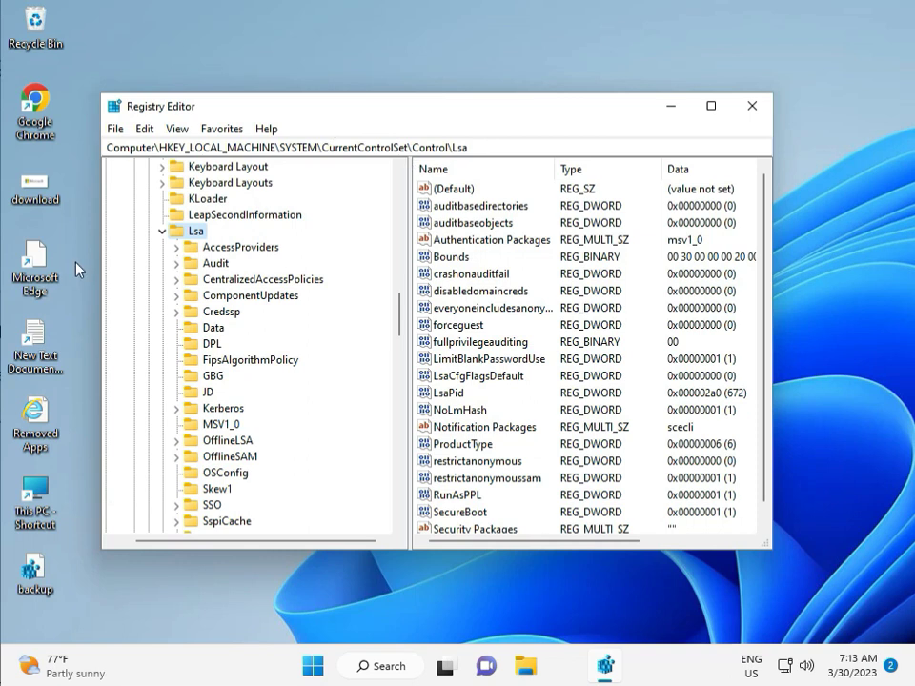
Examine the subkeys under HKEY_LOCAL_MACHINE\SOFTWARE\Policies\Microsoft\Windows in the registry tree, and close Registry Editor
scroll(157, 251, up, 20)
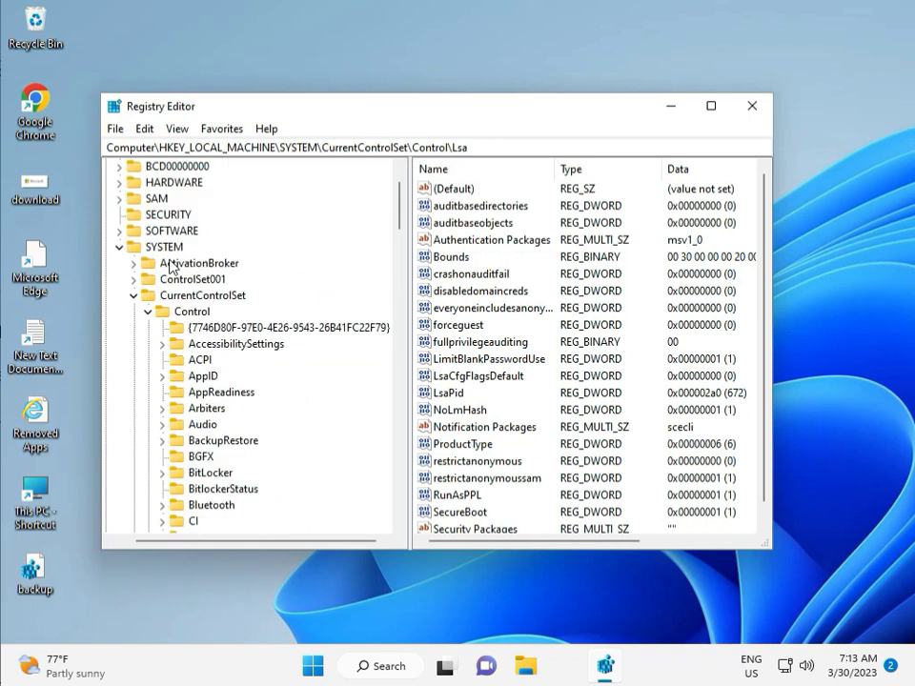
click(117, 312)
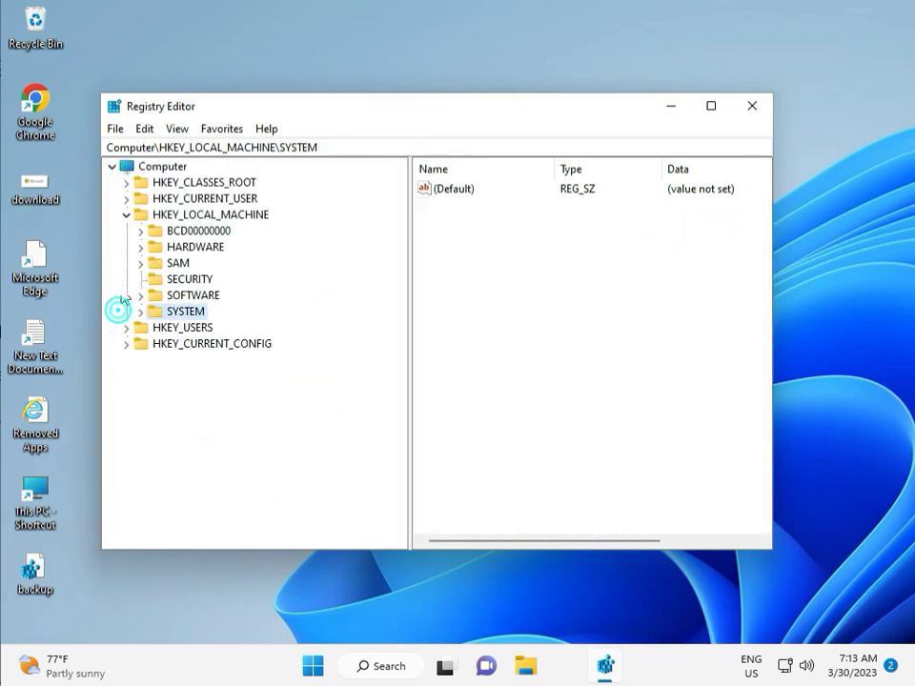
click(126, 215)
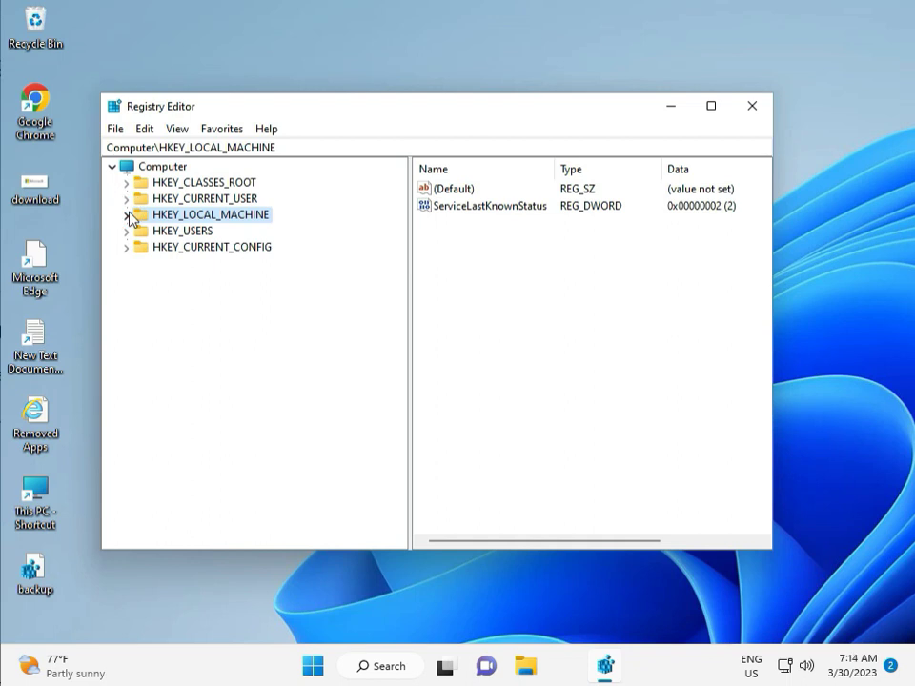
click(128, 215)
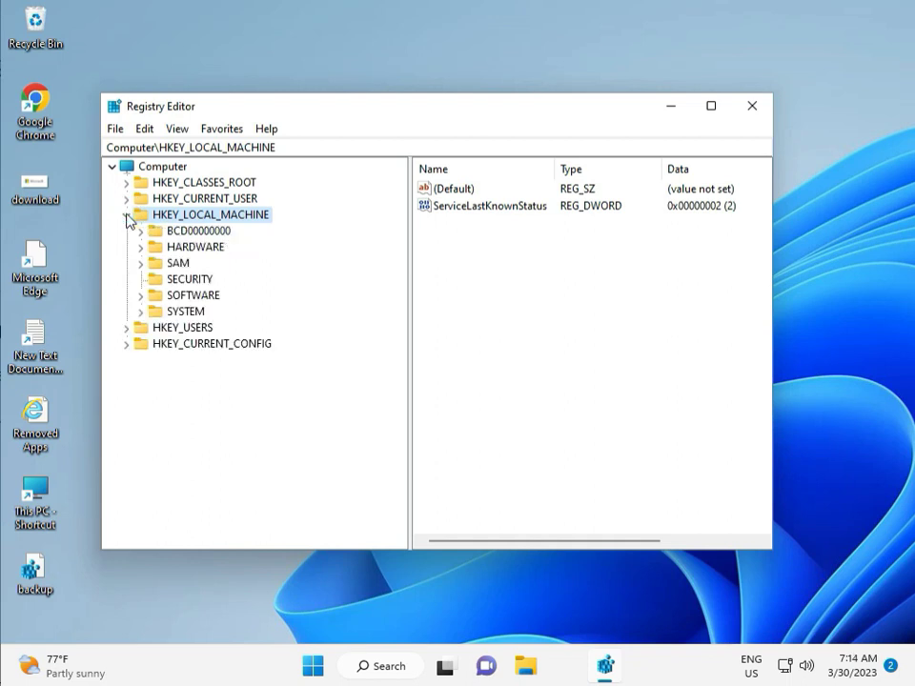
click(141, 296)
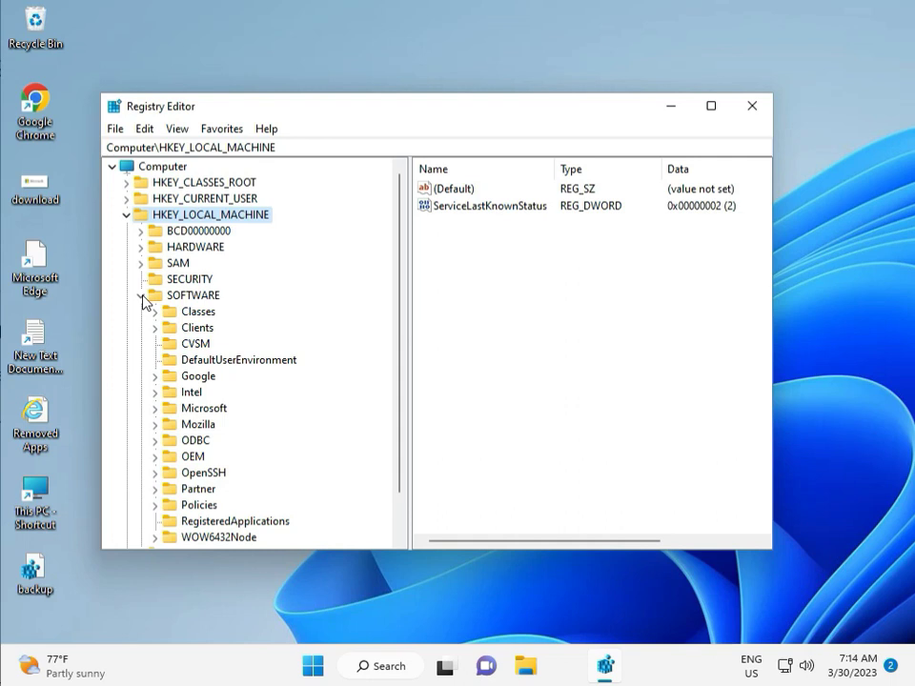
scroll(188, 379, down, 1)
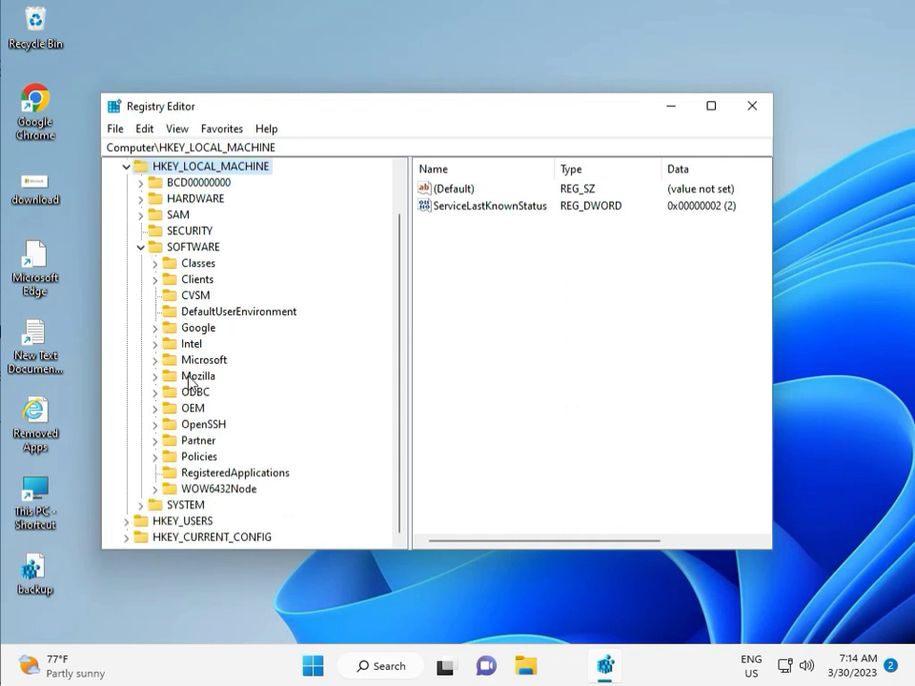
click(157, 458)
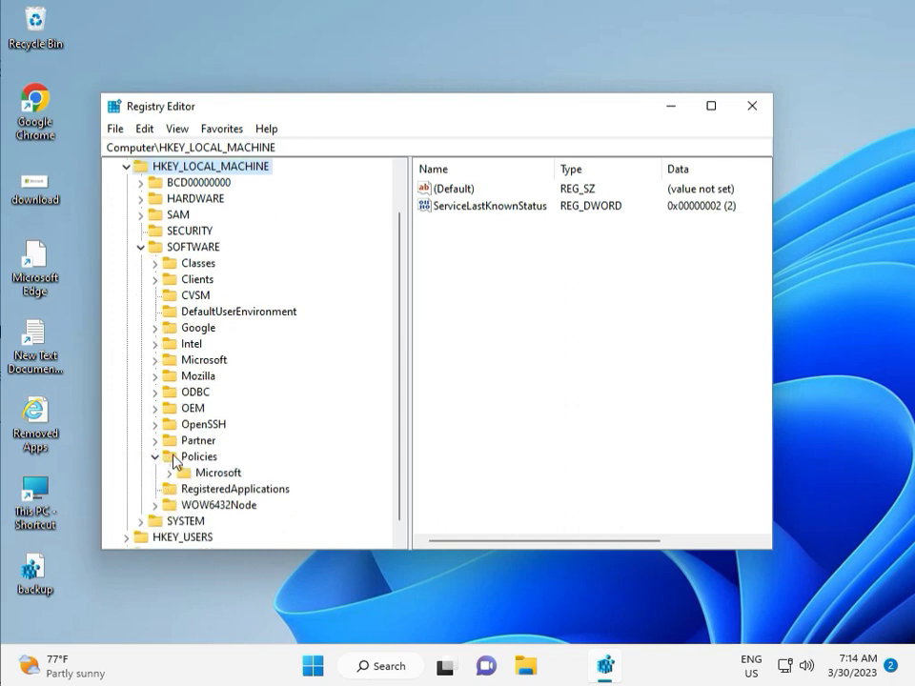
click(170, 473)
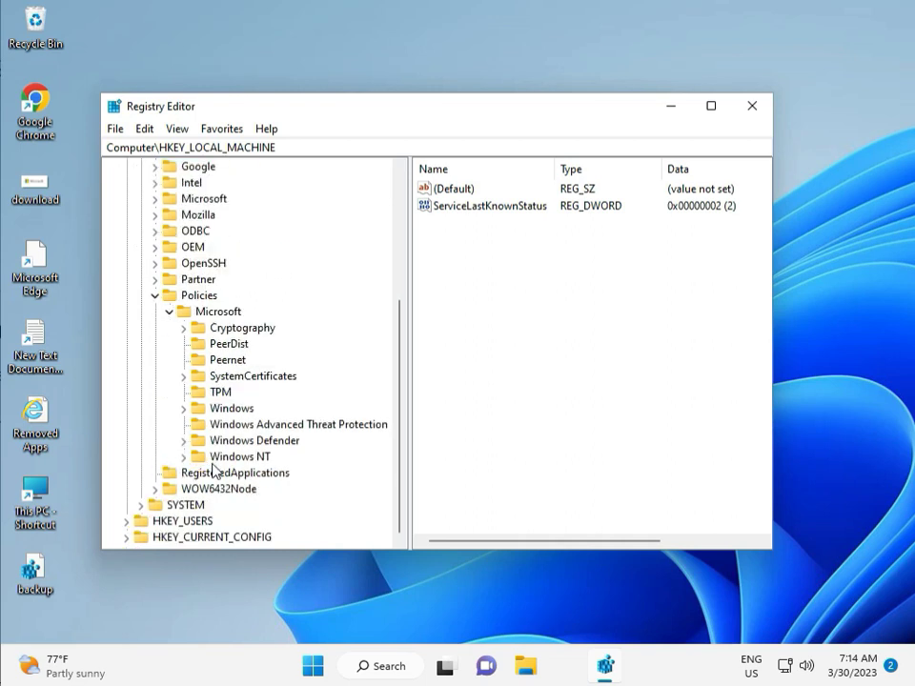
click(185, 408)
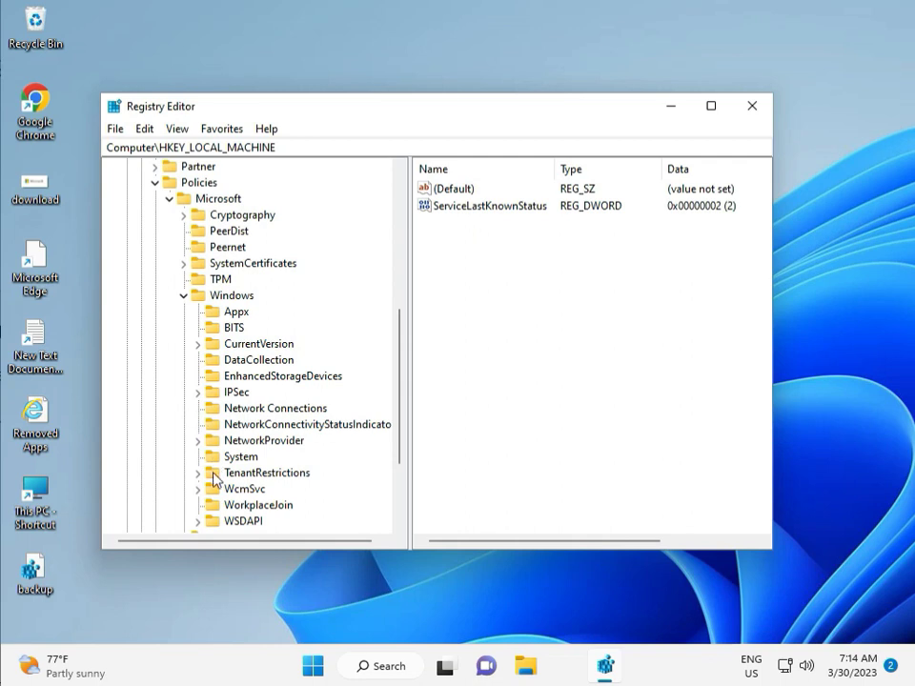
scroll(212, 511, down, 1)
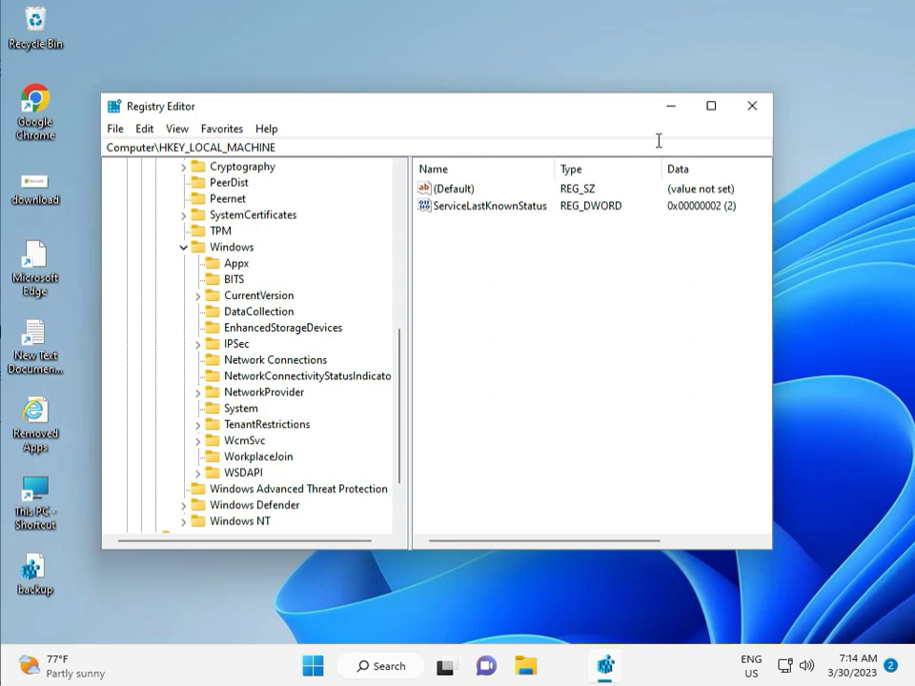
click(752, 105)
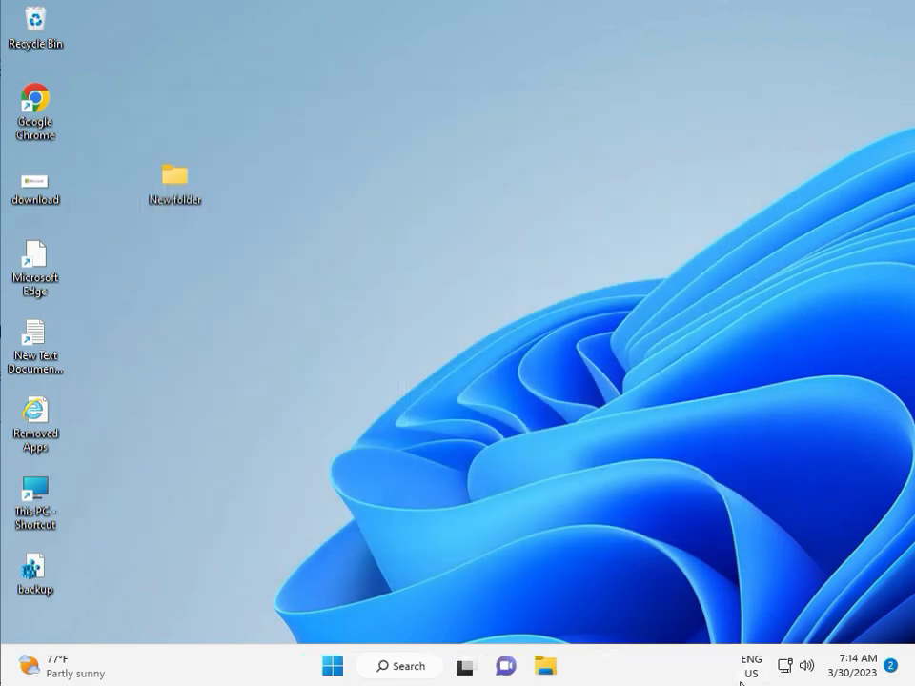
Search for cmd, open Command Prompt as administrator and allow it to make changes to the device
click(278, 427)
key(super)
text(cmd)
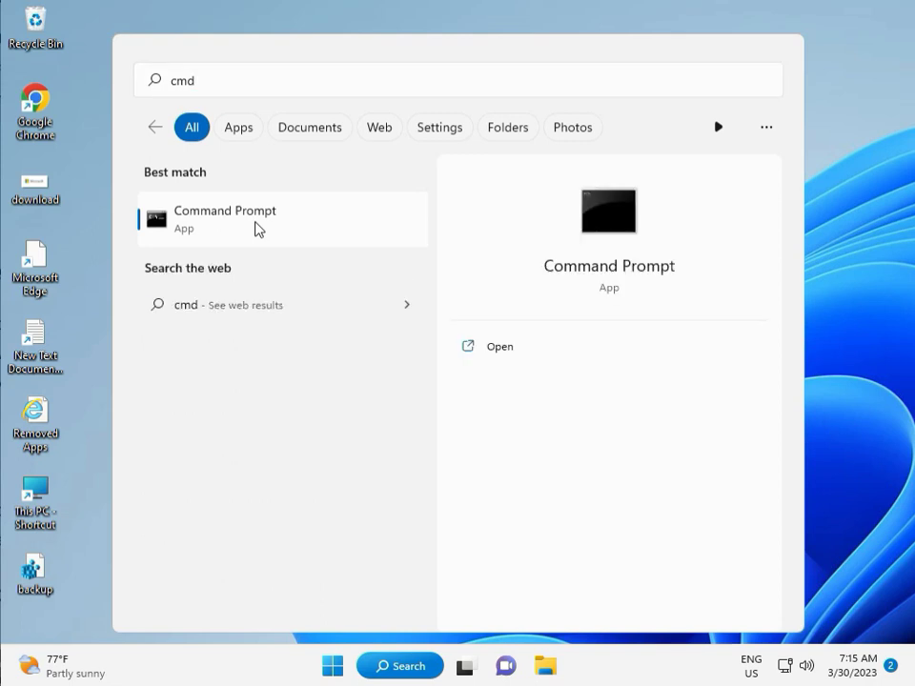
click(490, 377)
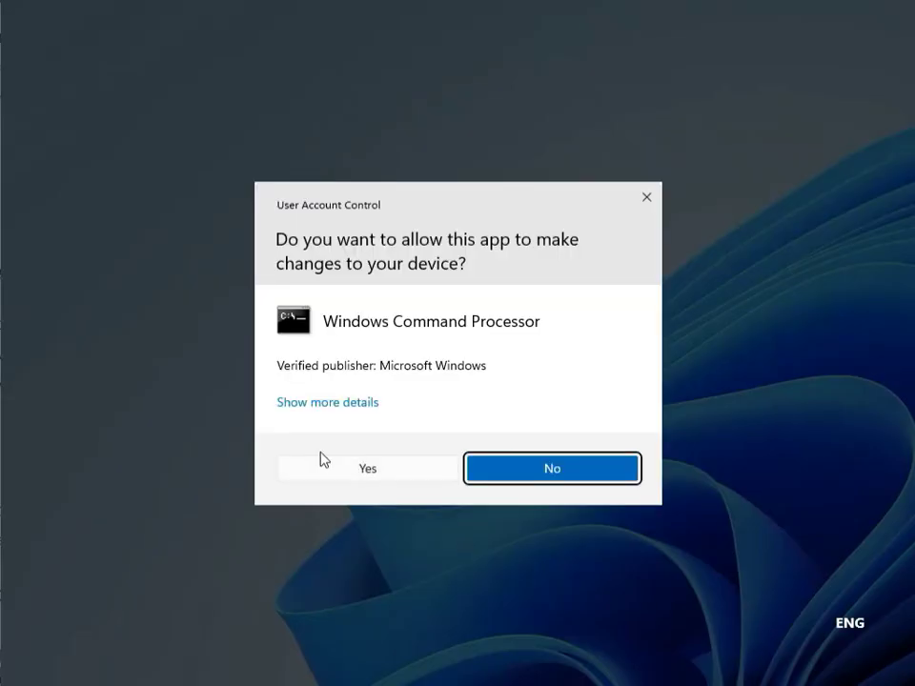
click(333, 466)
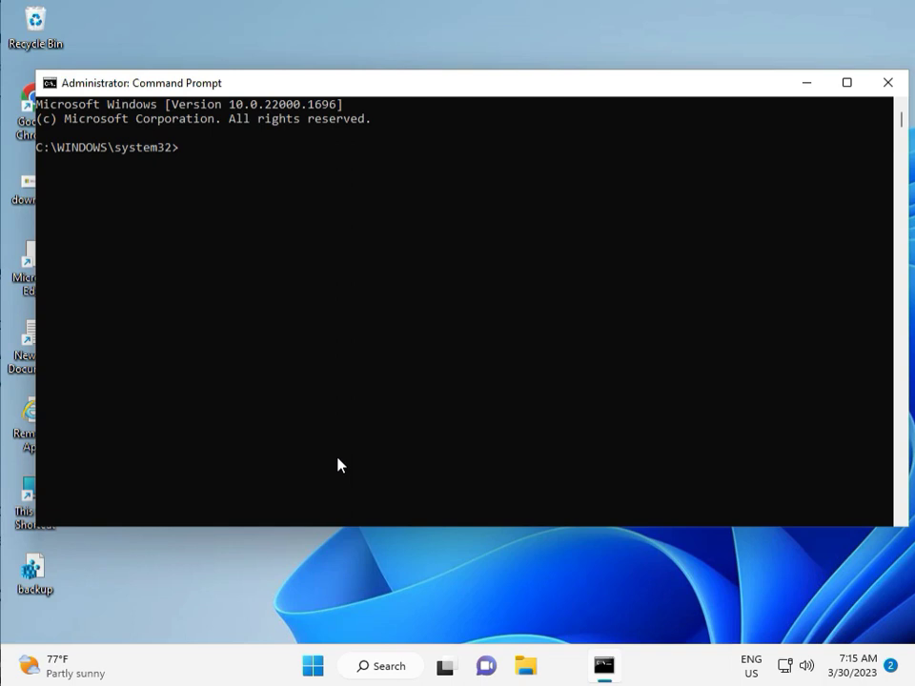
Run chkdsk /f /r and answer y to schedule the volume check for the next system restart
text(chkdsk /f /r)
key(Return)
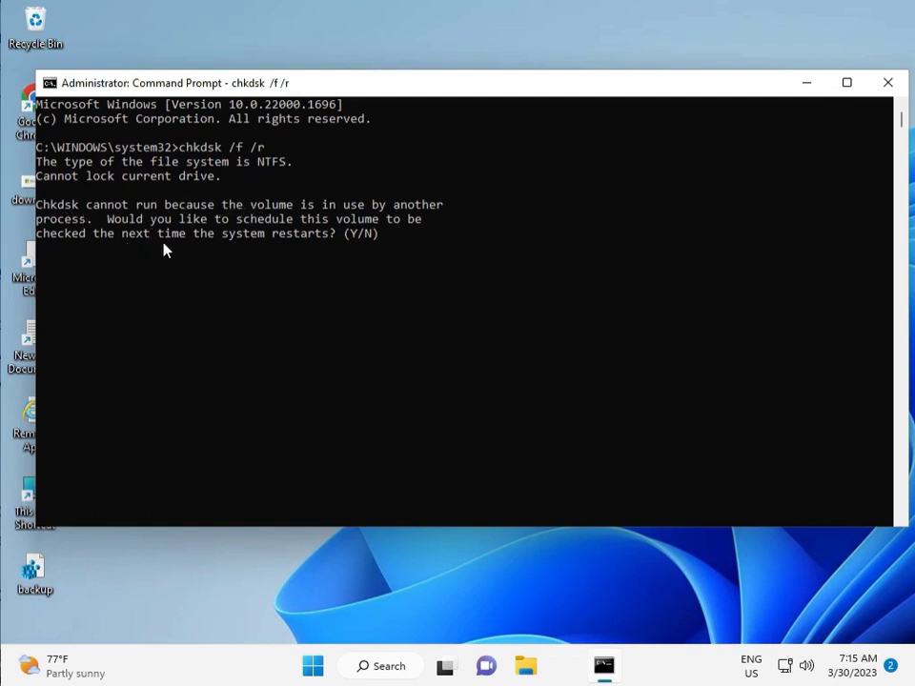
text(y)
key(Return)
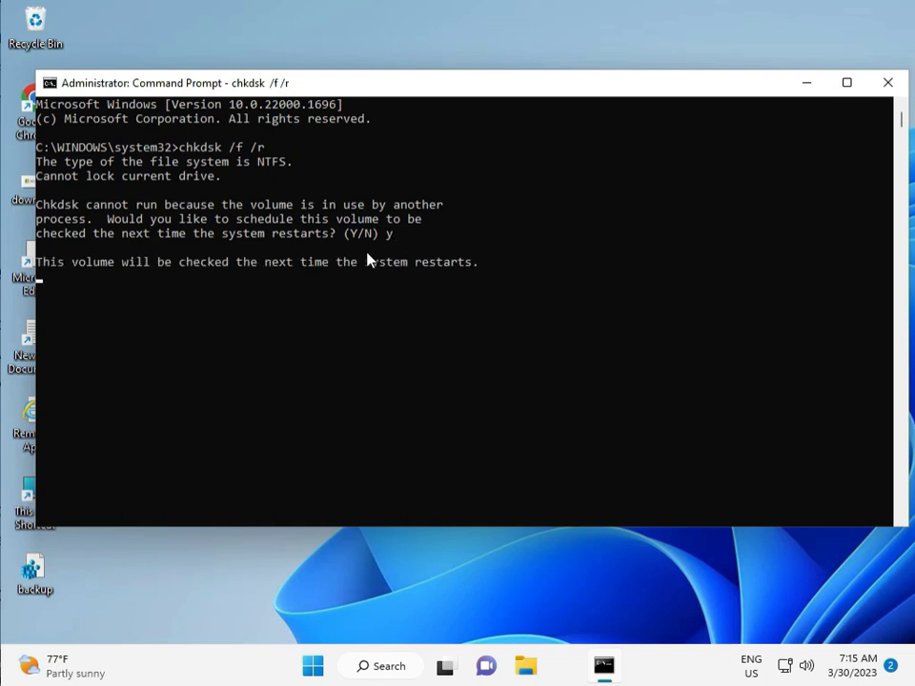
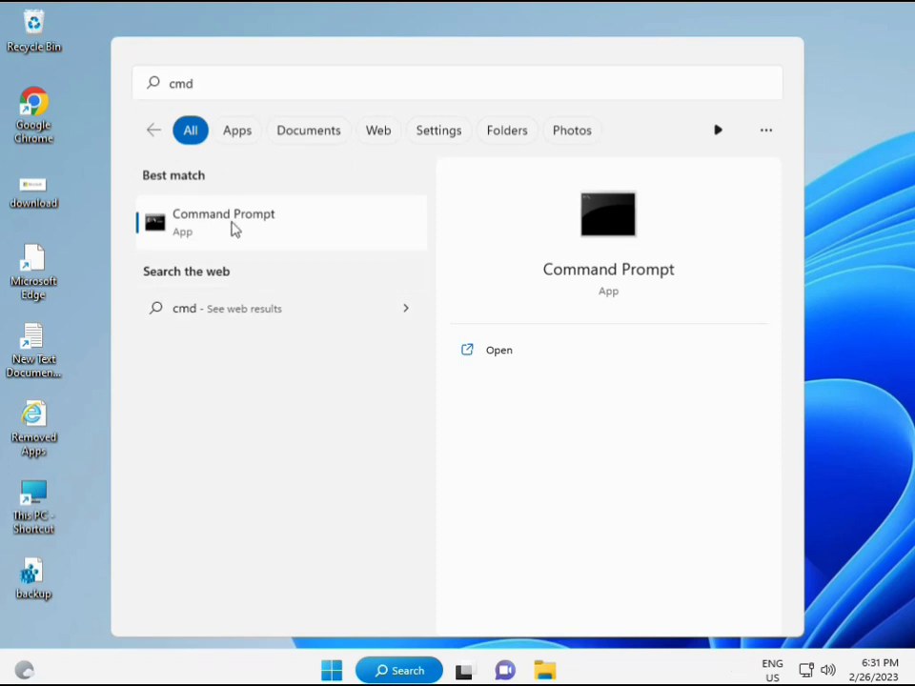
Launch an elevated Command Prompt from the cmd search result and approve the User Account Control request
right_click(233, 229)
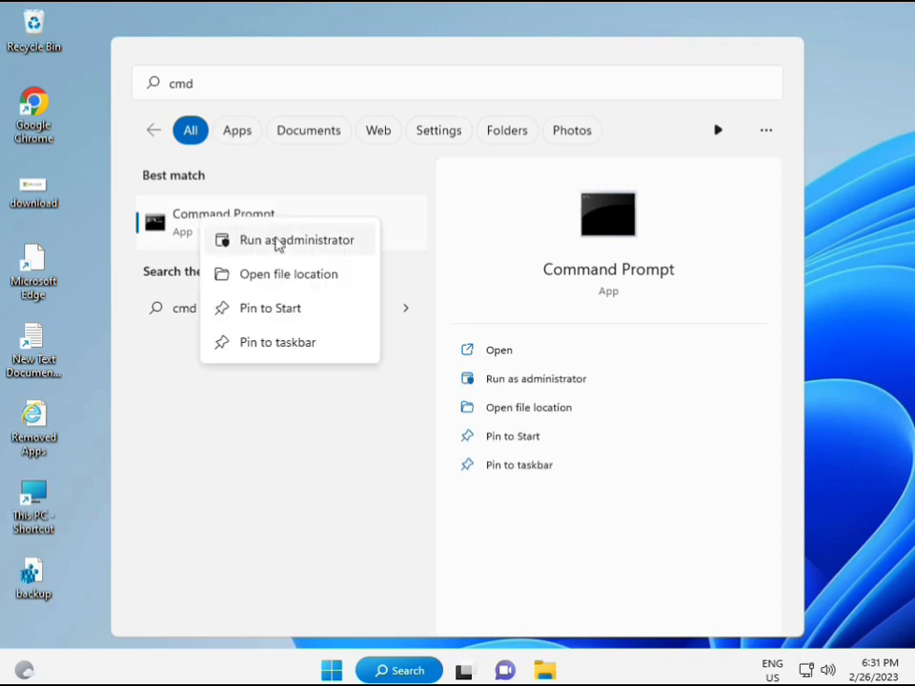
click(282, 247)
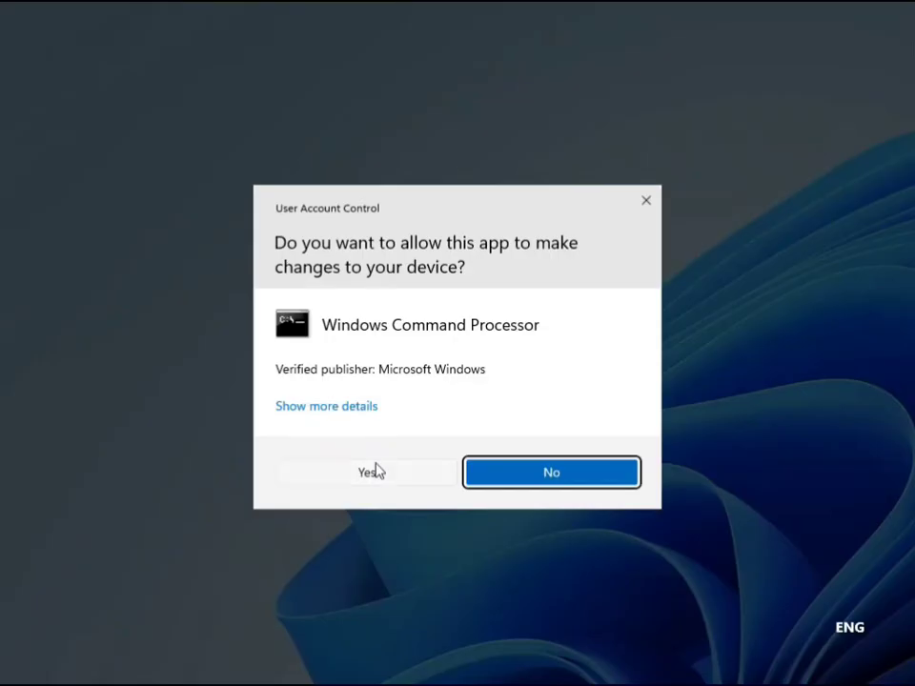
click(378, 469)
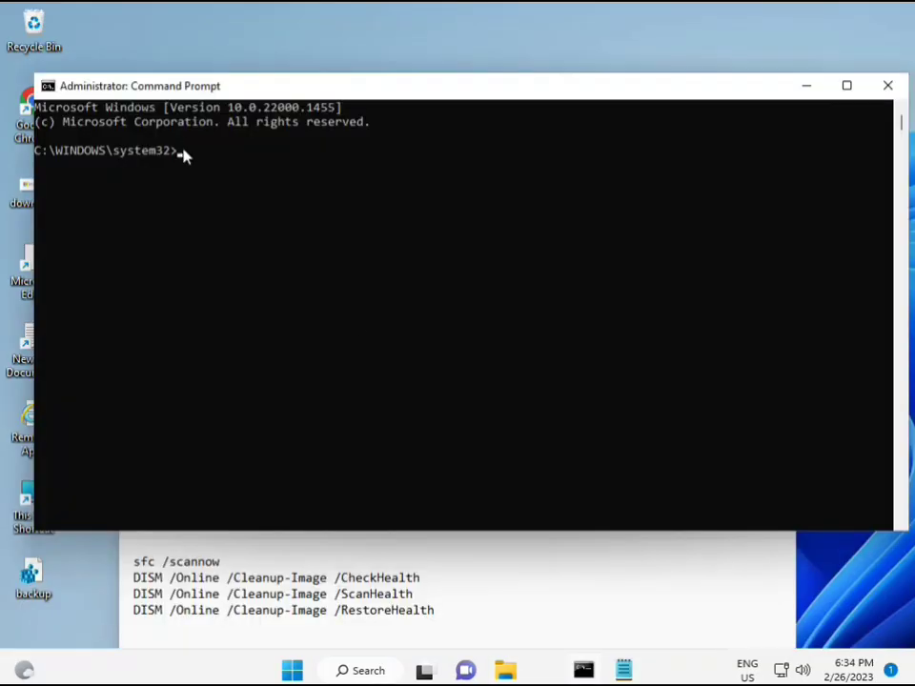
Run the system file scan with the command sfc /scannow
click(183, 152)
text(sf)
key(BackSpace)
key(BackSpace)
text(sfc /scannow)
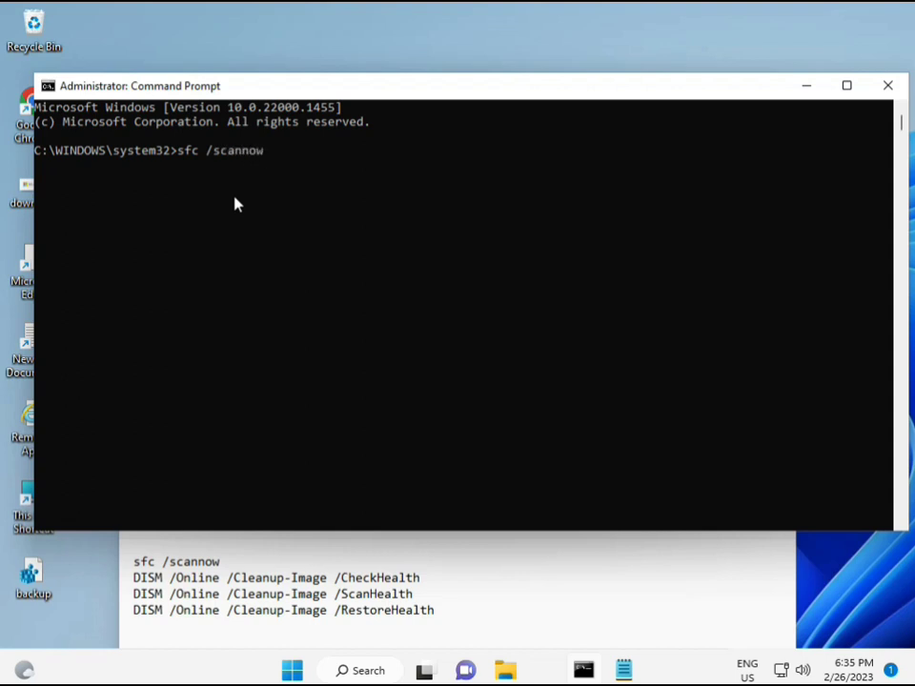
key(Return)
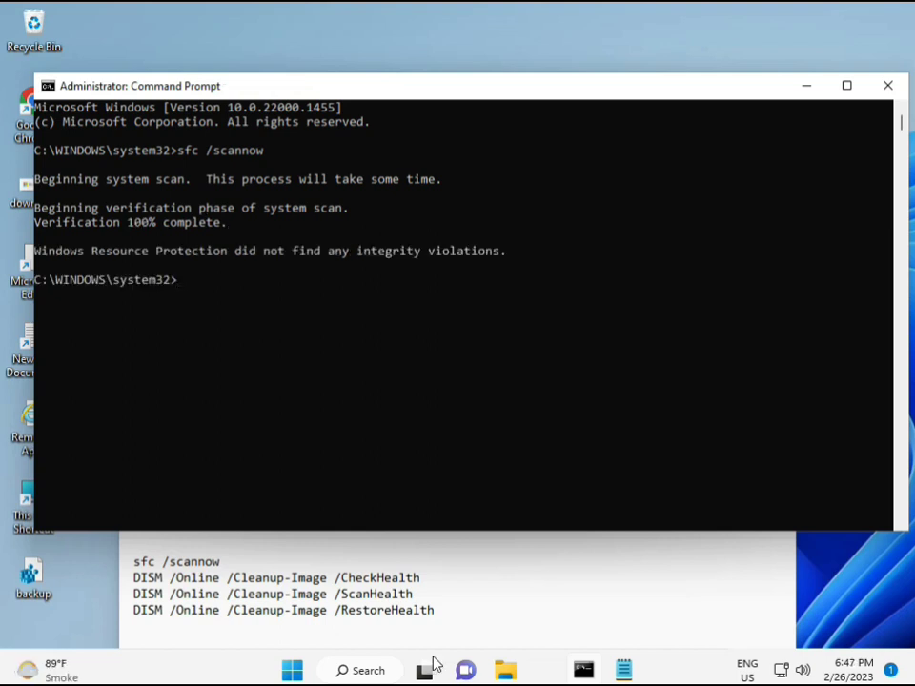
Copy the line DISM /Online /Cleanup-Image /CheckHealth from the Notepad document, paste it into Command Prompt and run it
drag(134, 578, 428, 578)
key(ctrl+c)
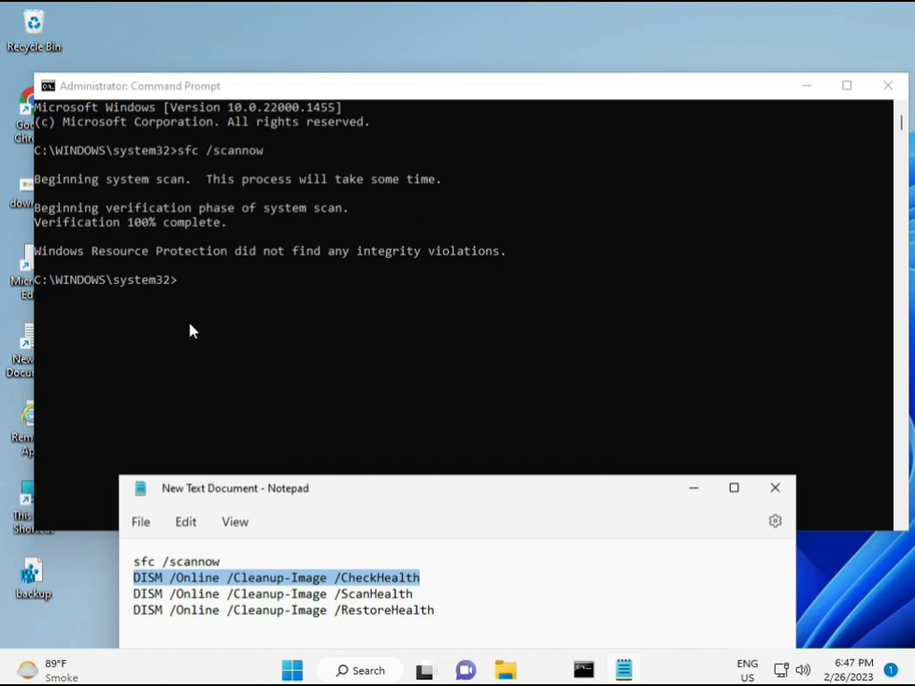
right_click(241, 578)
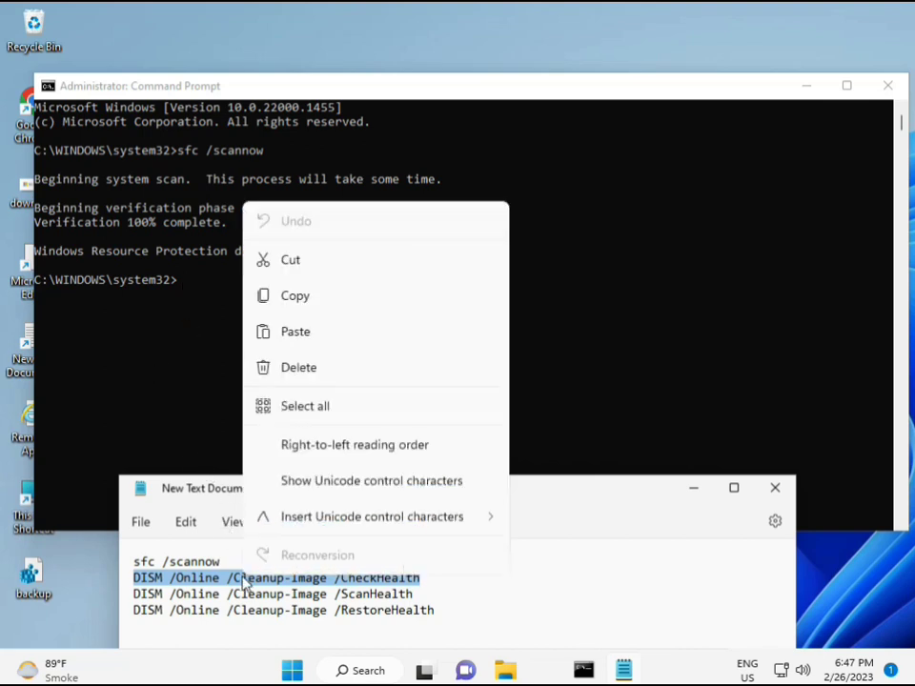
click(286, 301)
click(184, 288)
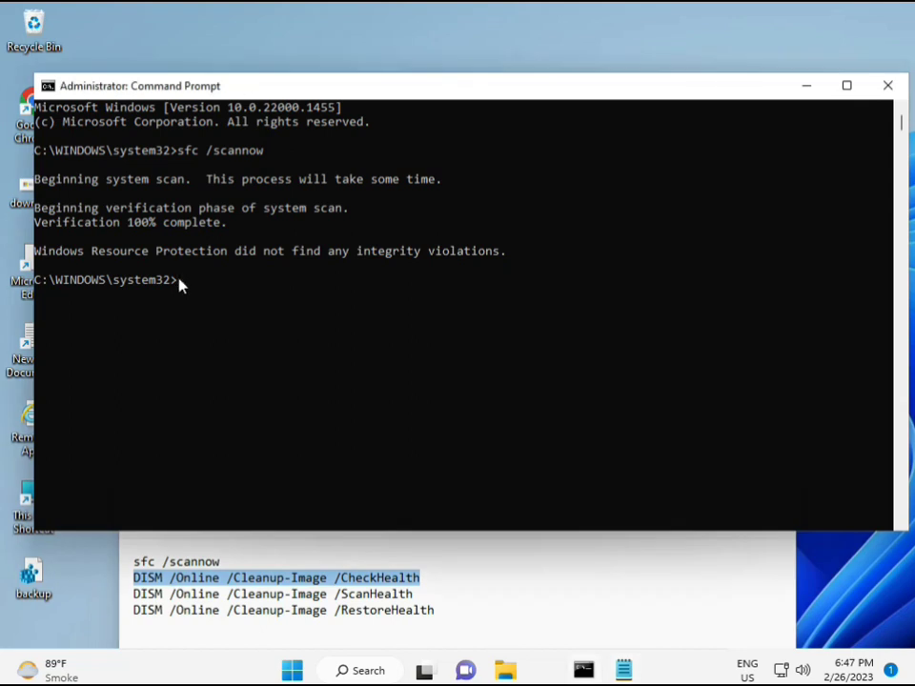
right_click(73, 88)
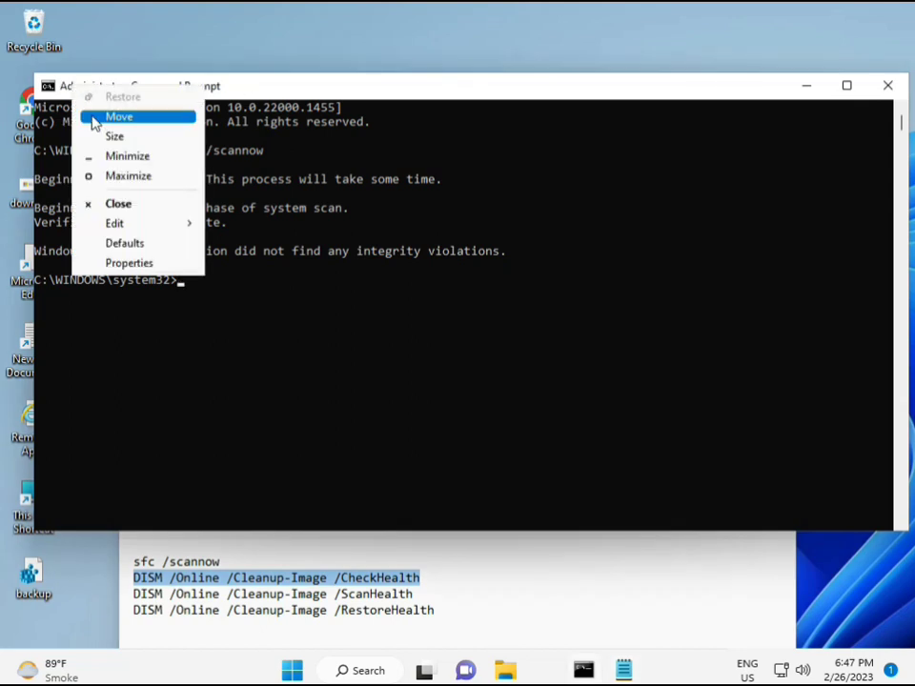
mouse_move(153, 221)
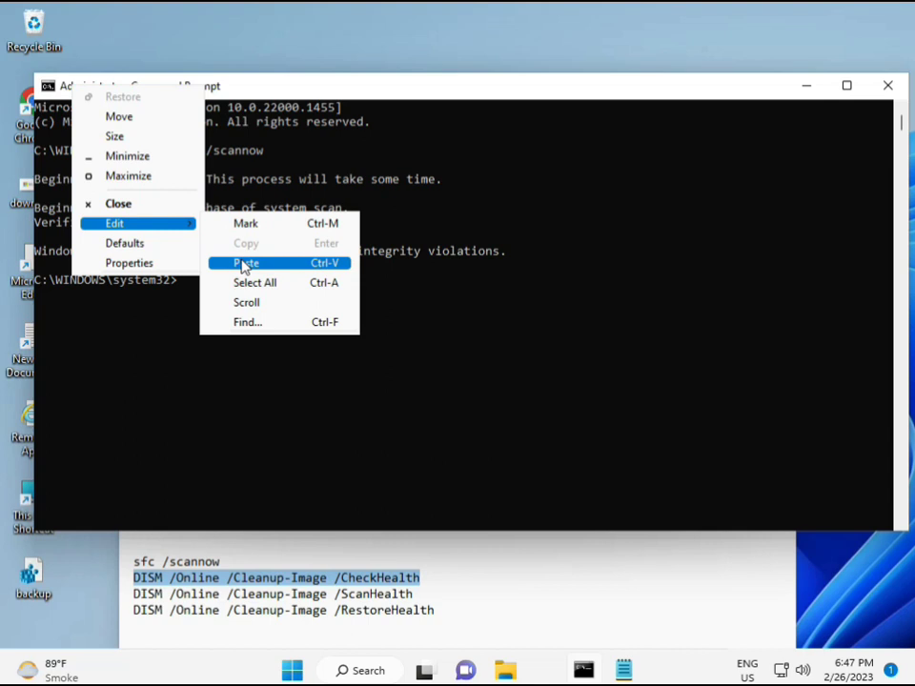
click(243, 263)
key(ctrl+v)
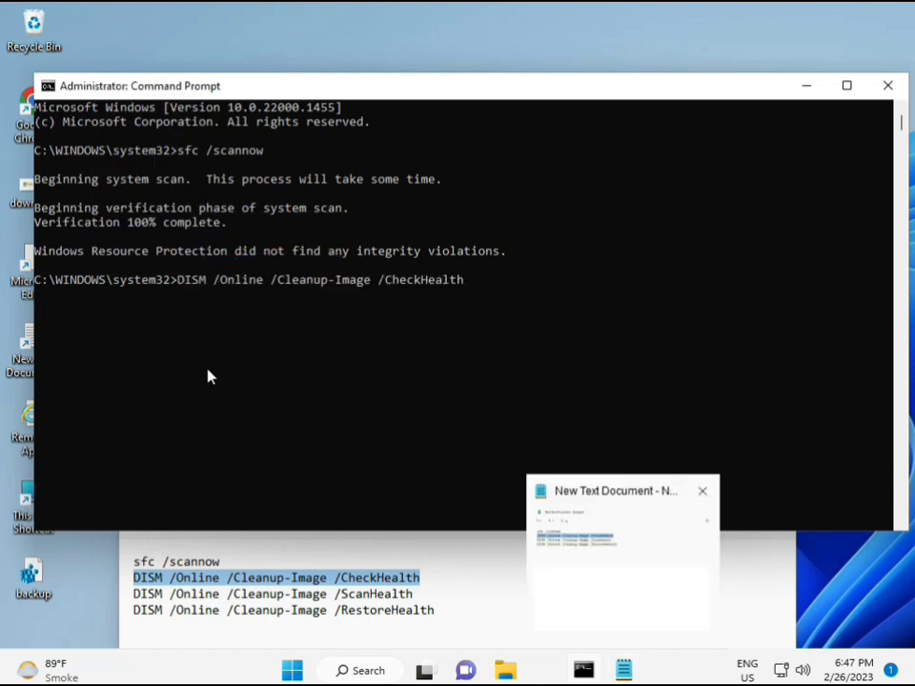
click(177, 286)
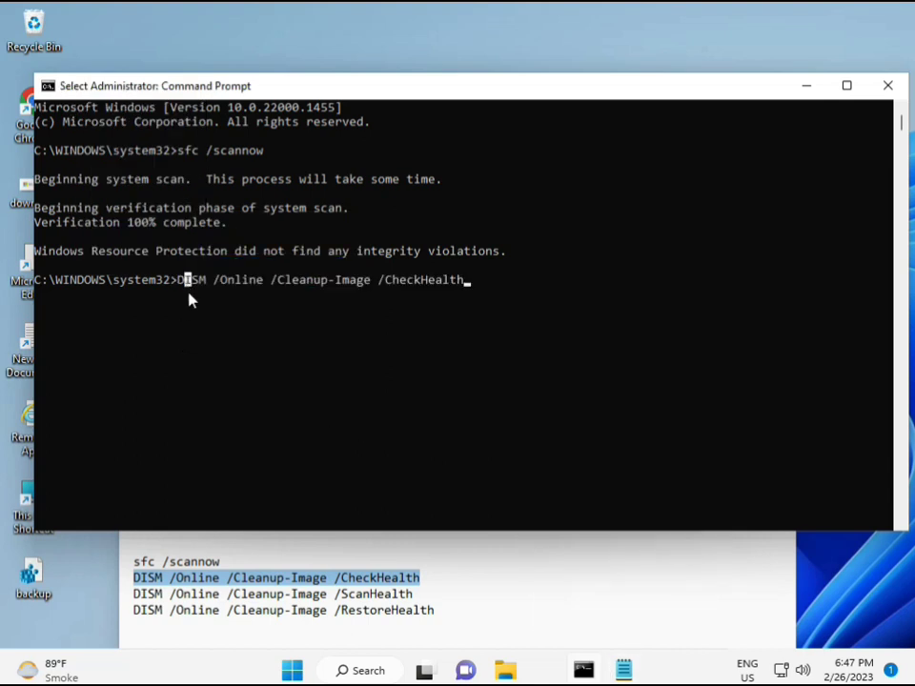
key(Escape)
key(Return)
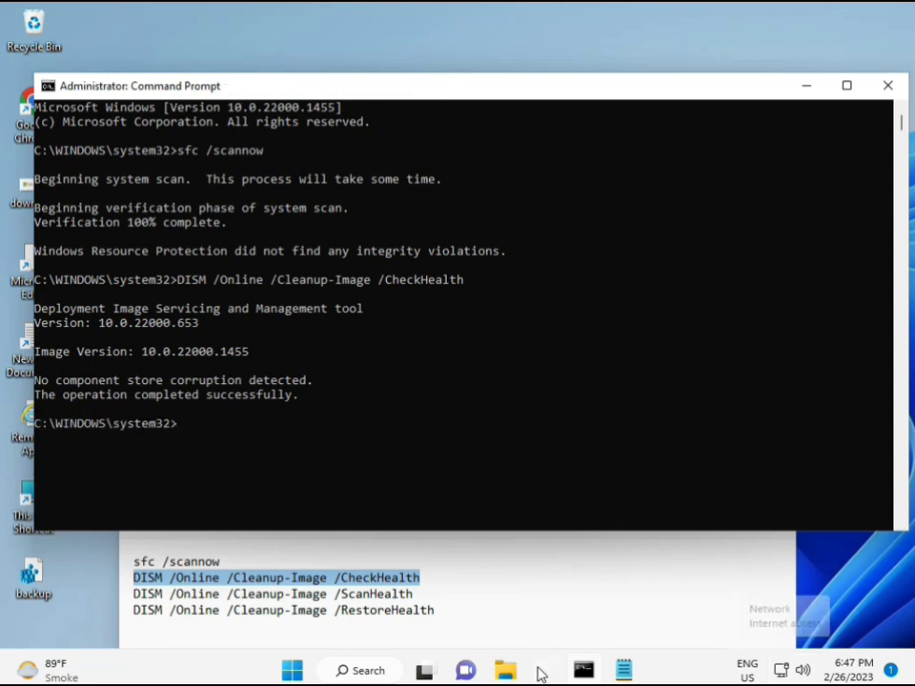
Copy DISM /Online /Cleanup-Image /ScanHealth from the Notepad document and run it in the elevated Command Prompt
click(132, 594)
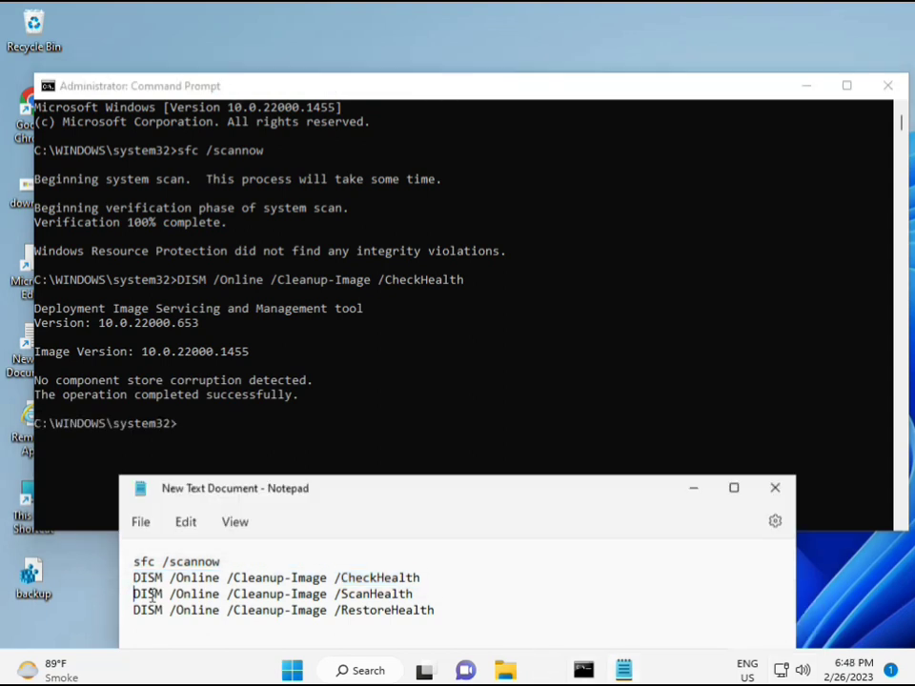
shift+click(435, 593)
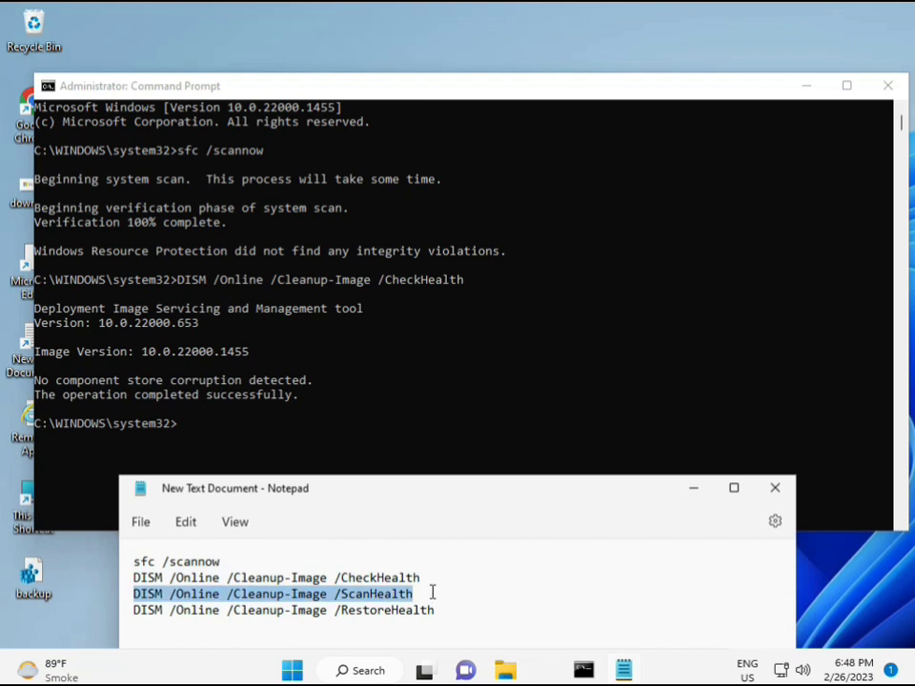
right_click(403, 596)
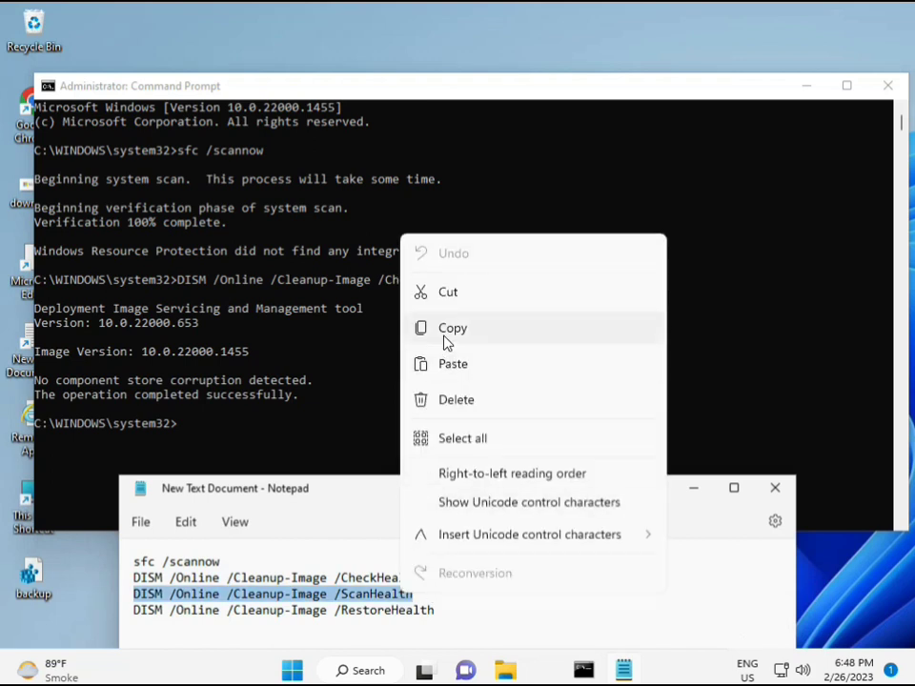
click(444, 329)
click(182, 428)
click(182, 429)
right_click(184, 432)
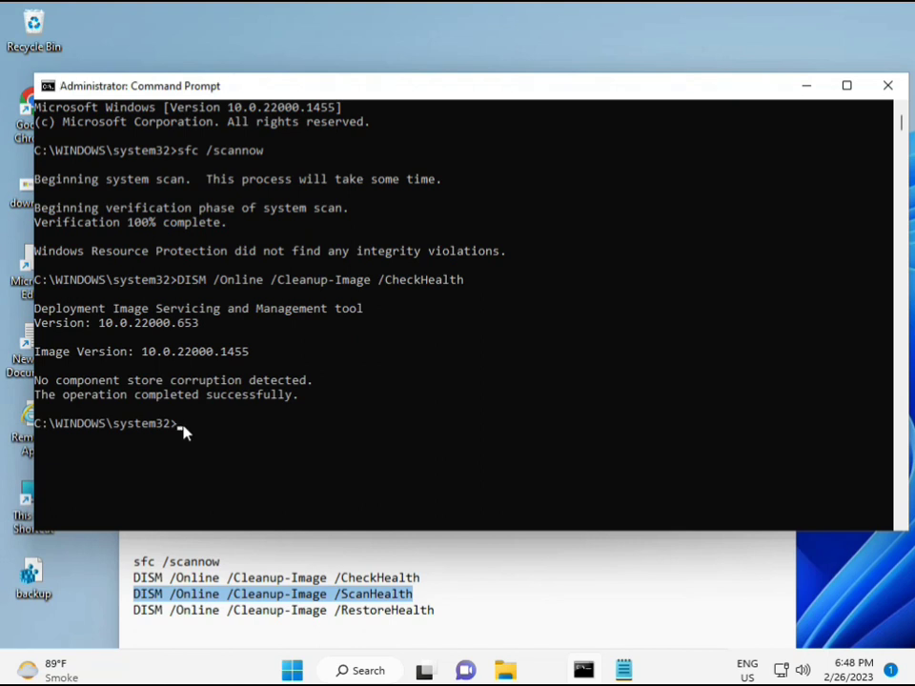
right_click(184, 432)
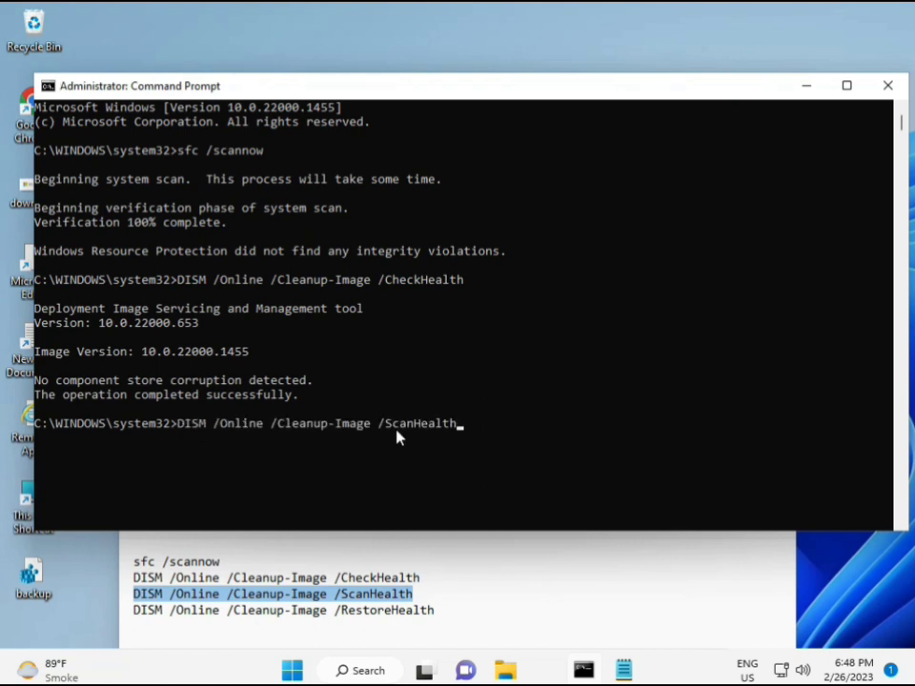
key(Return)
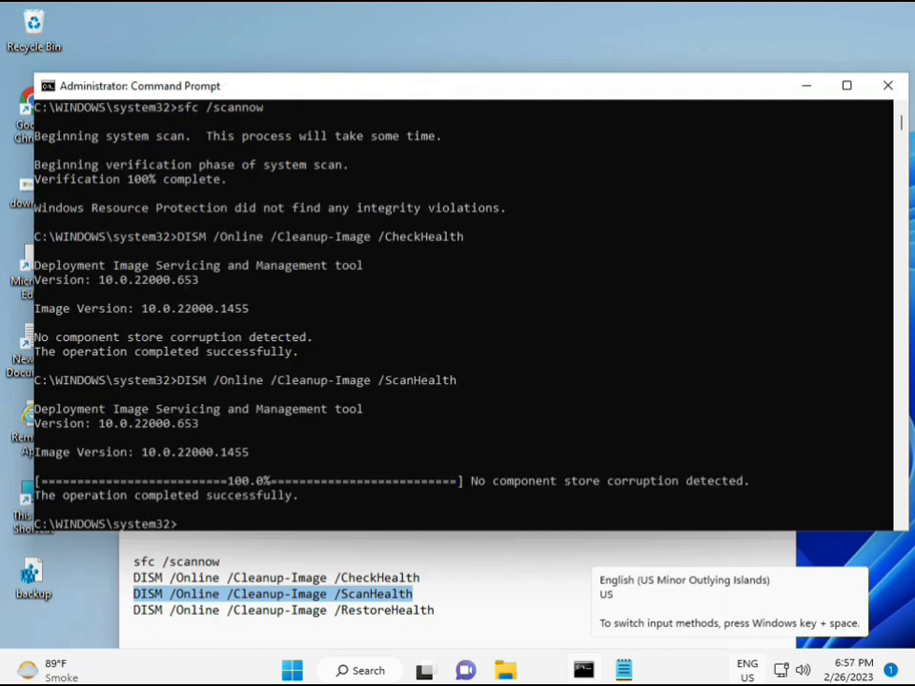
Copy the DISM /Online /Cleanup-Image /RestoreHealth line from Notepad and paste it at the Command Prompt
drag(206, 497, 300, 500)
click(217, 612)
triple_click(217, 612)
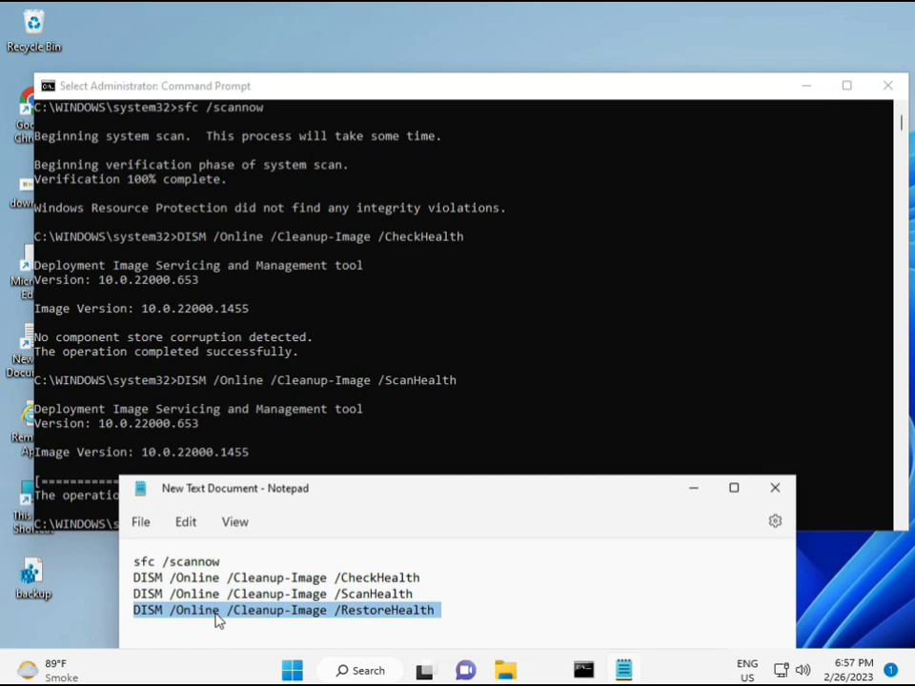
right_click(213, 614)
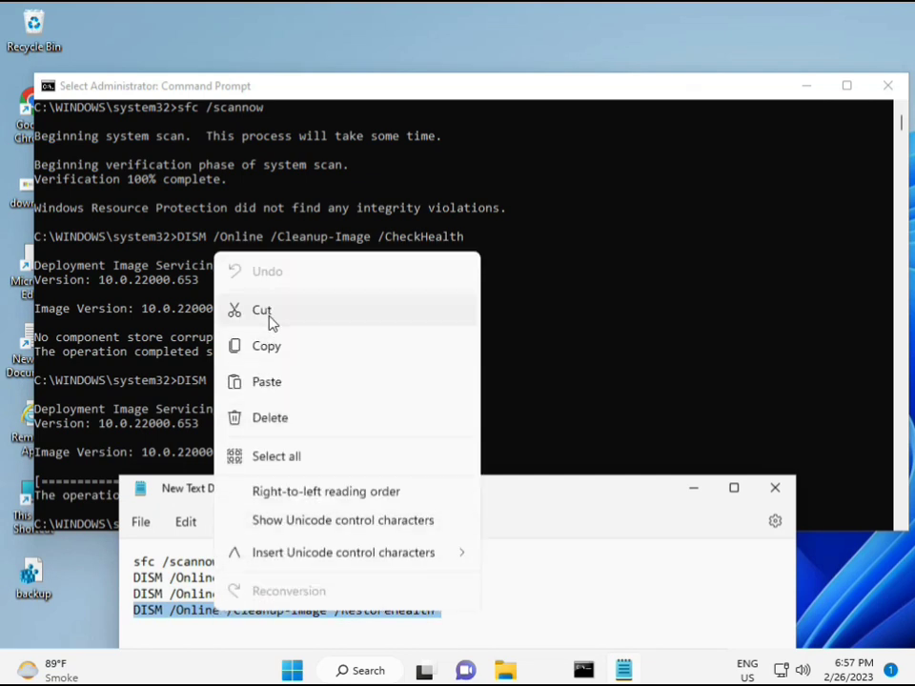
click(268, 346)
click(199, 470)
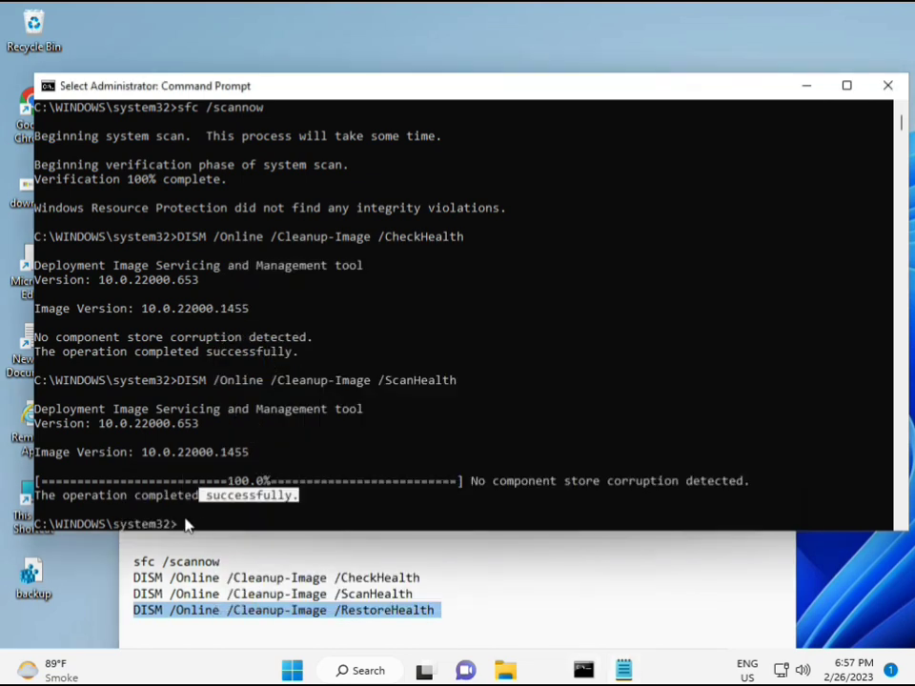
click(181, 525)
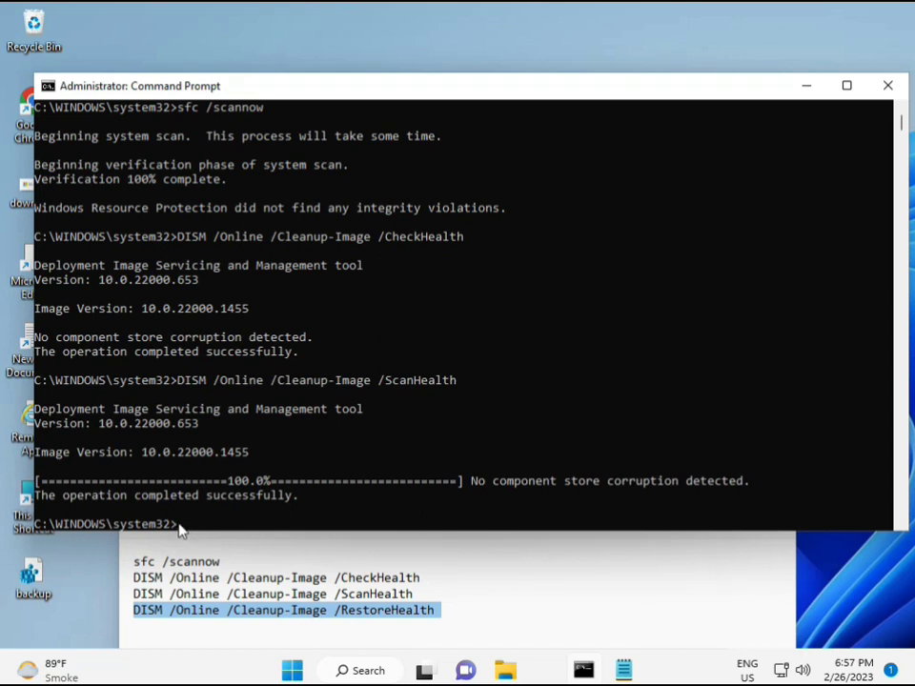
click(179, 530)
right_click(179, 530)
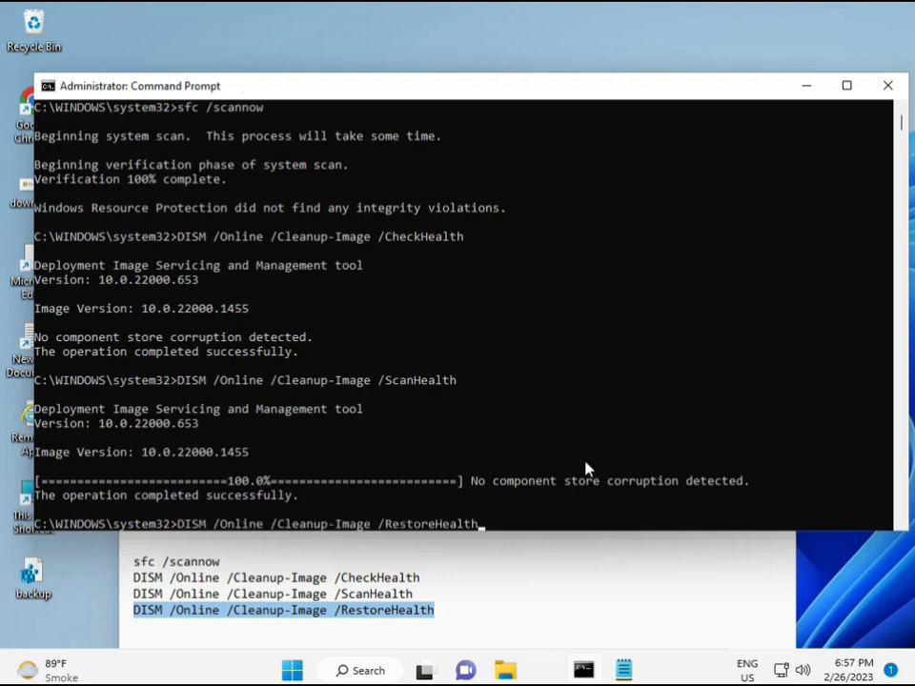
Run the pasted DISM RestoreHealth command to start repairing the Windows image
scroll(558, 433, down, 5)
scroll(559, 432, down, 4)
scroll(534, 448, up, 9)
scroll(903, 134, down, 5)
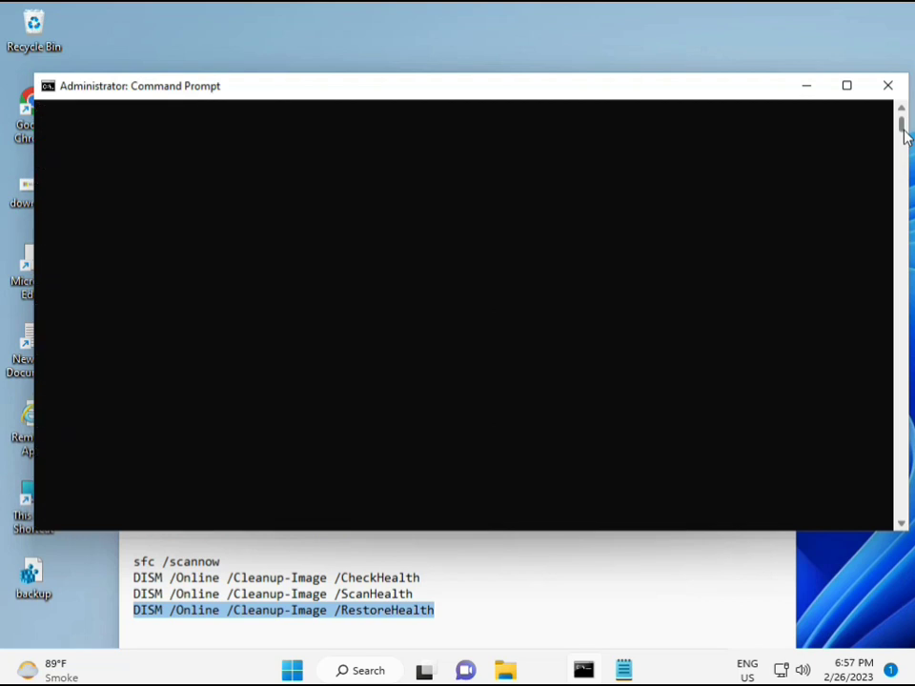
scroll(903, 133, up, 5)
click(180, 266)
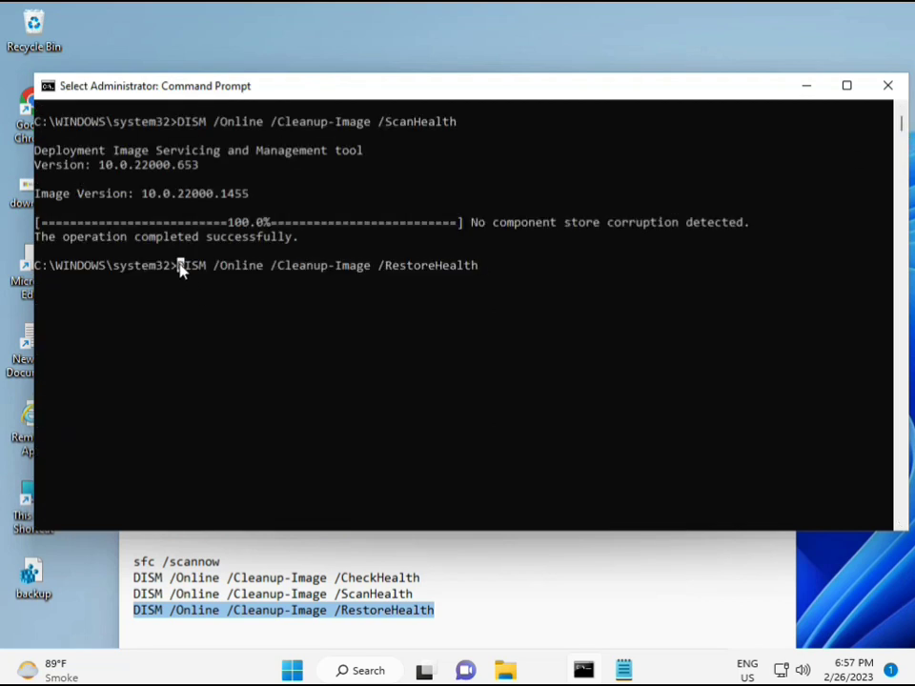
key(Escape)
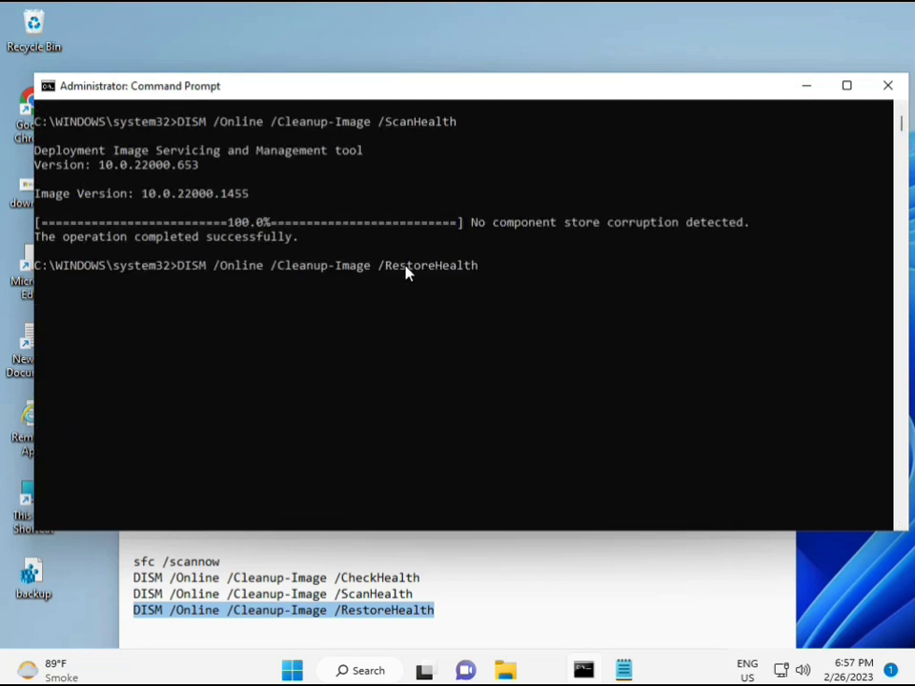
key(Return)
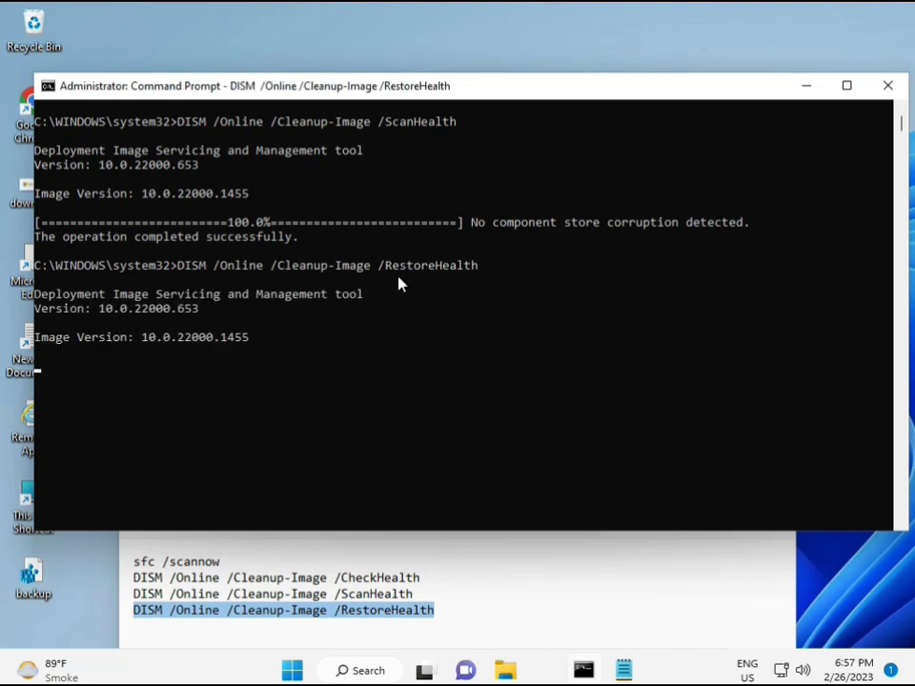